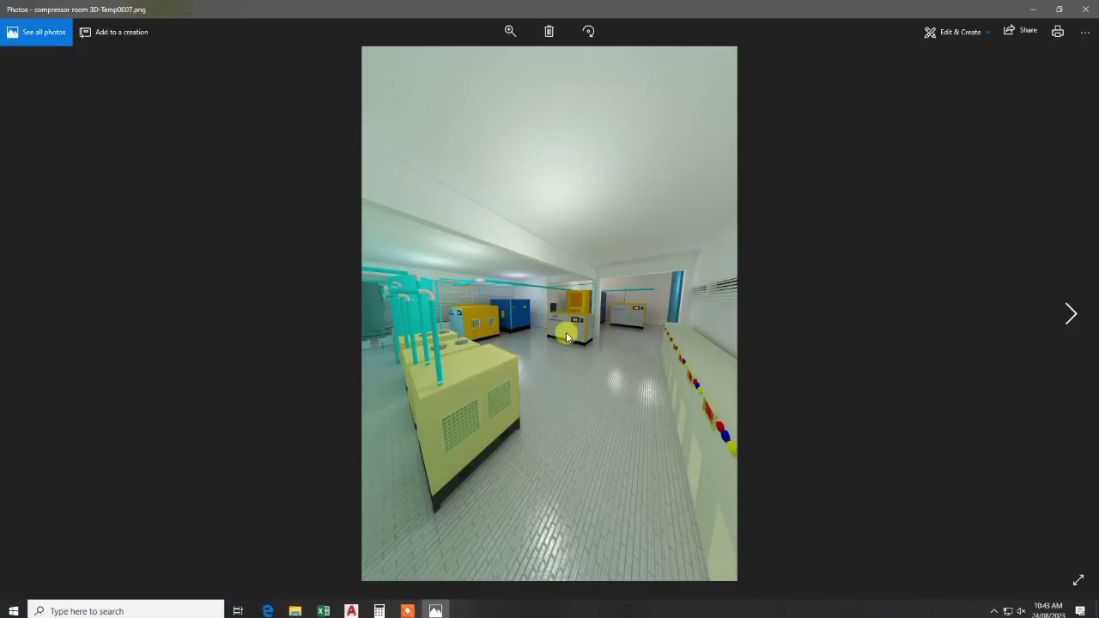
Page through the renders from 3D-view 01 to 3D-view8, then on to 3D-view10
{"action": "left_click", "coordinate": [1065, 317]}
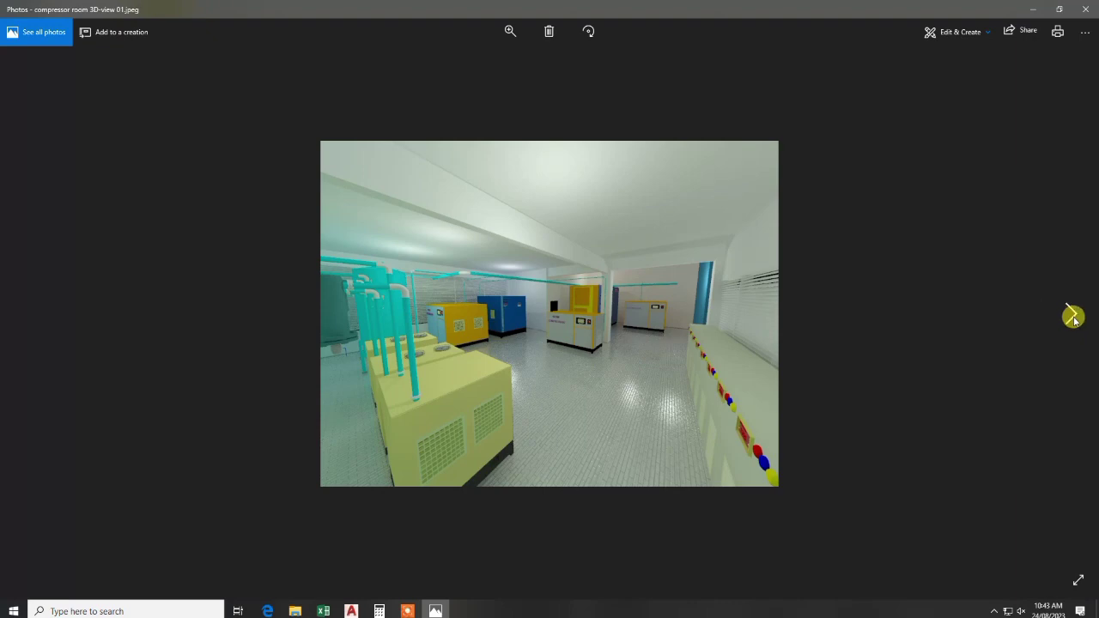
{"action": "left_click", "coordinate": [1072, 317]}
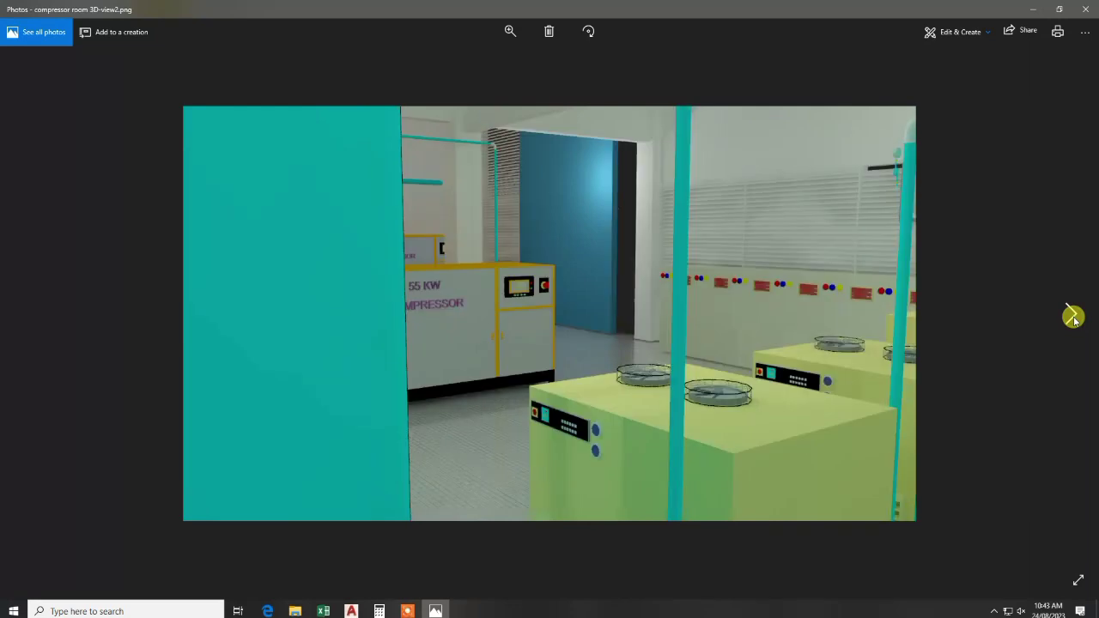
{"action": "left_click", "coordinate": [1073, 317]}
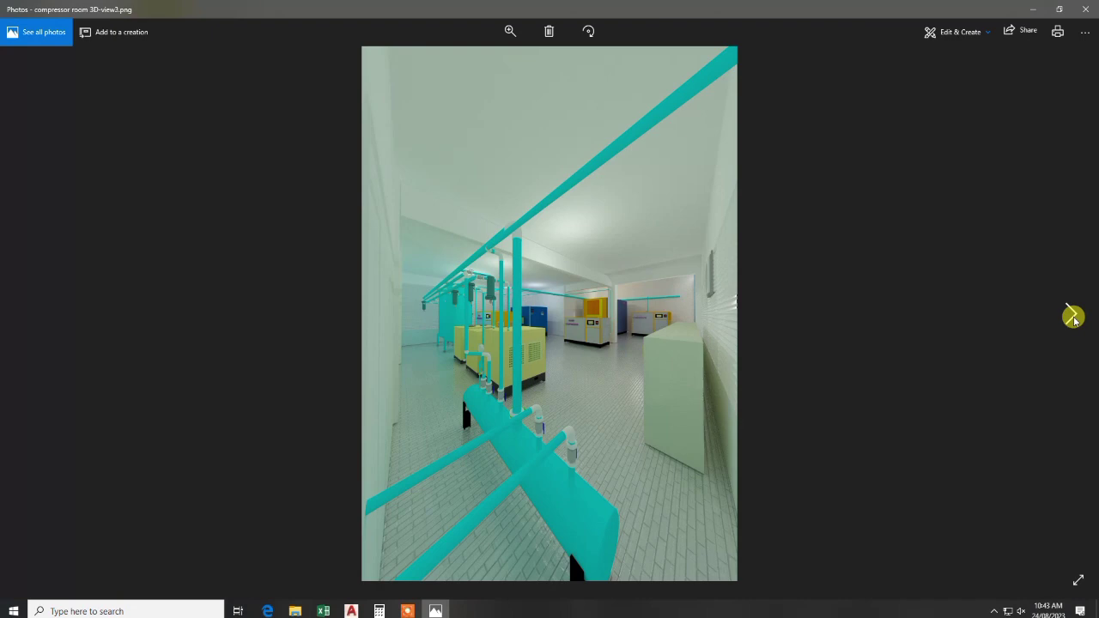
{"action": "left_click", "coordinate": [1073, 318]}
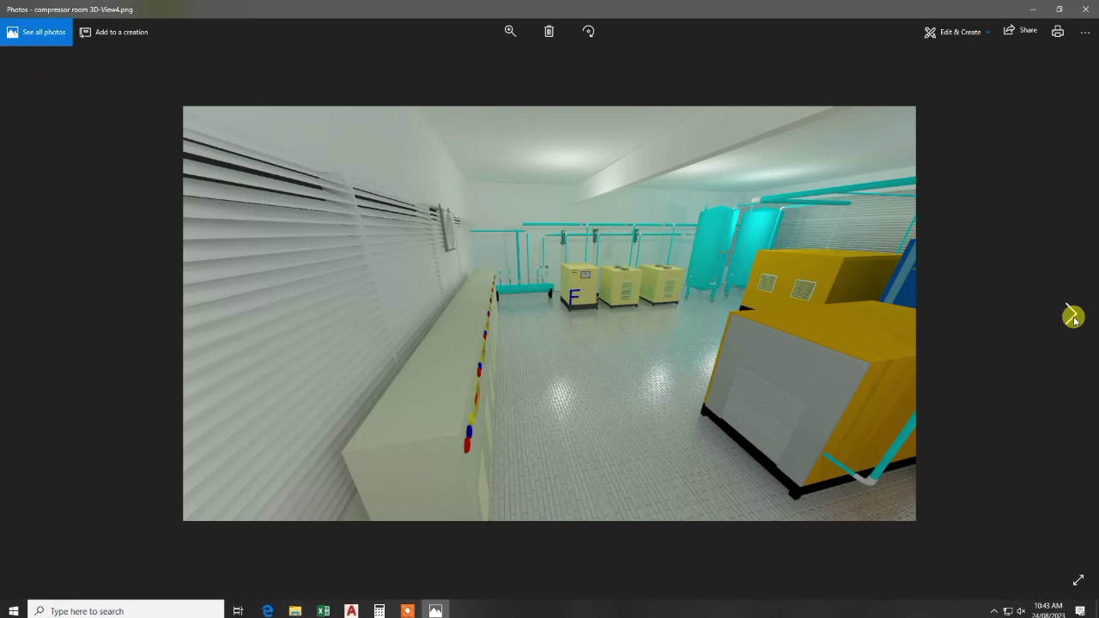
{"action": "left_click", "coordinate": [1074, 316]}
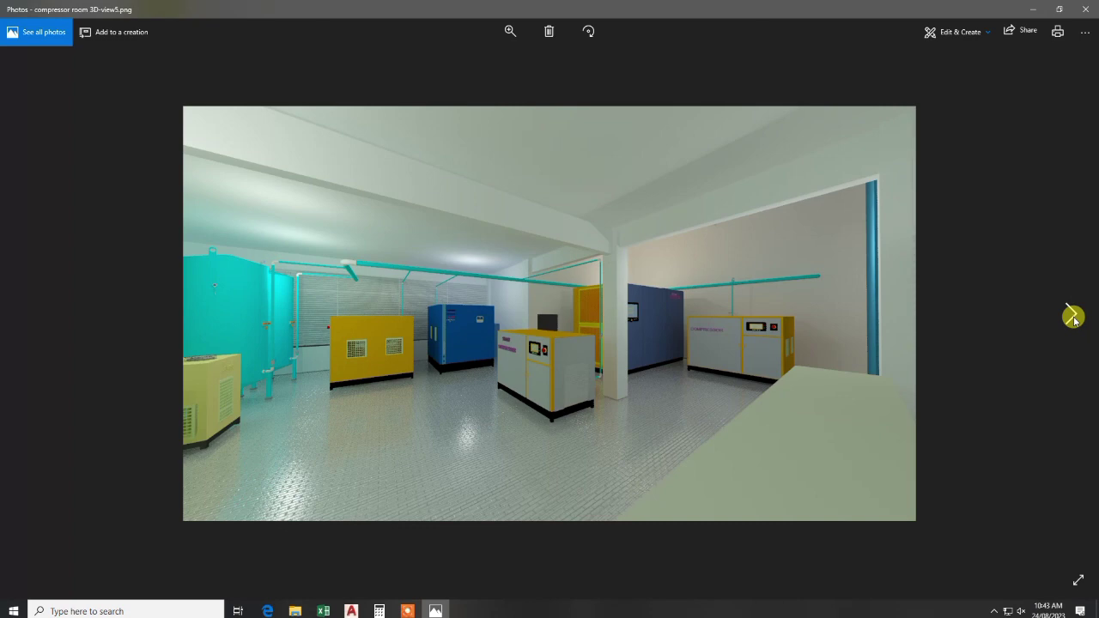
{"action": "left_click", "coordinate": [1074, 318]}
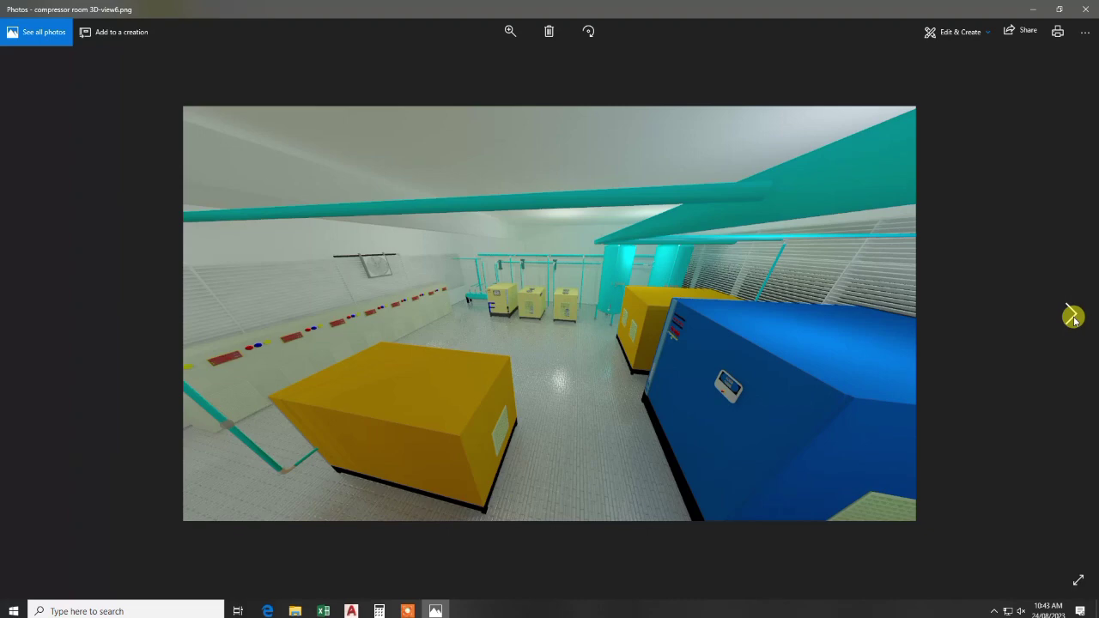
{"action": "left_click", "coordinate": [1074, 318]}
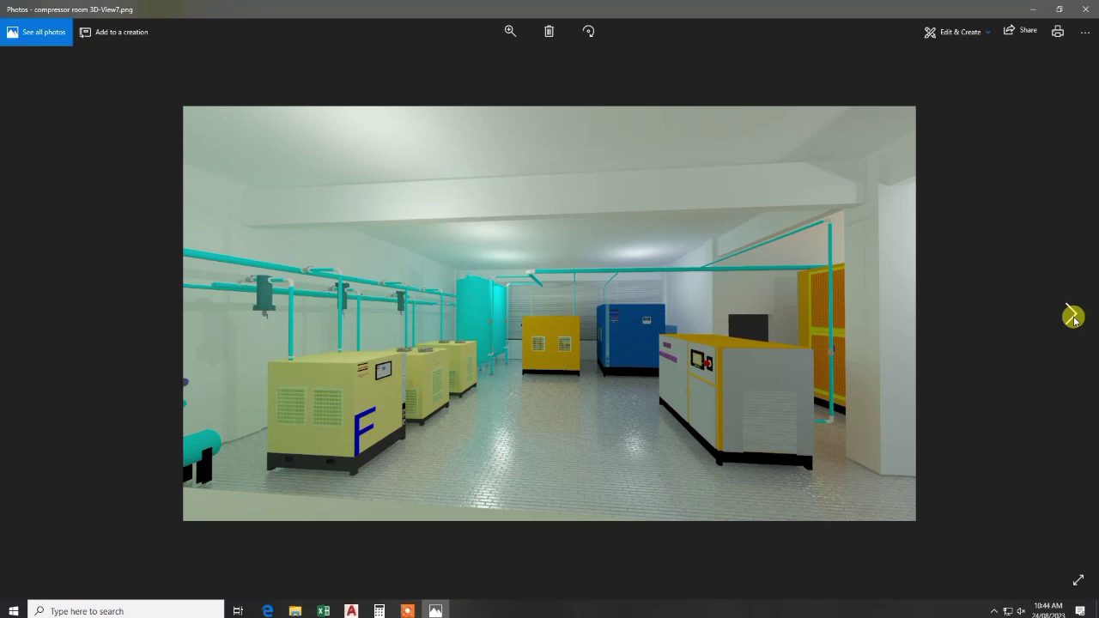
{"action": "left_click", "coordinate": [1074, 319]}
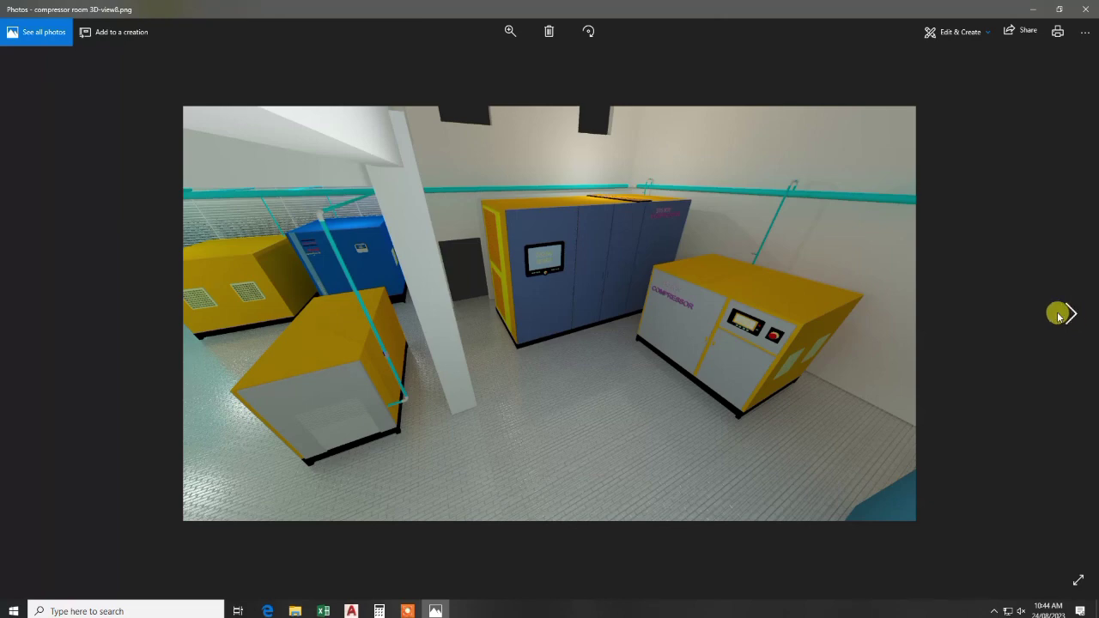
{"action": "key", "text": "Left"}
{"action": "key", "text": "Right"}
{"action": "key", "text": "Right"}
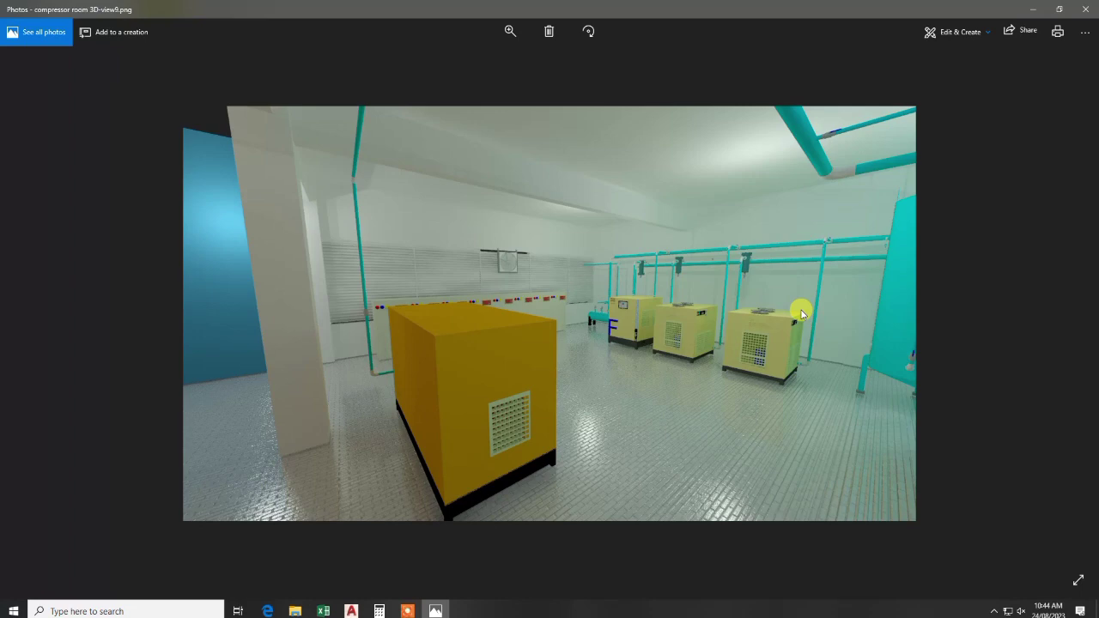
{"action": "key", "text": "Right"}
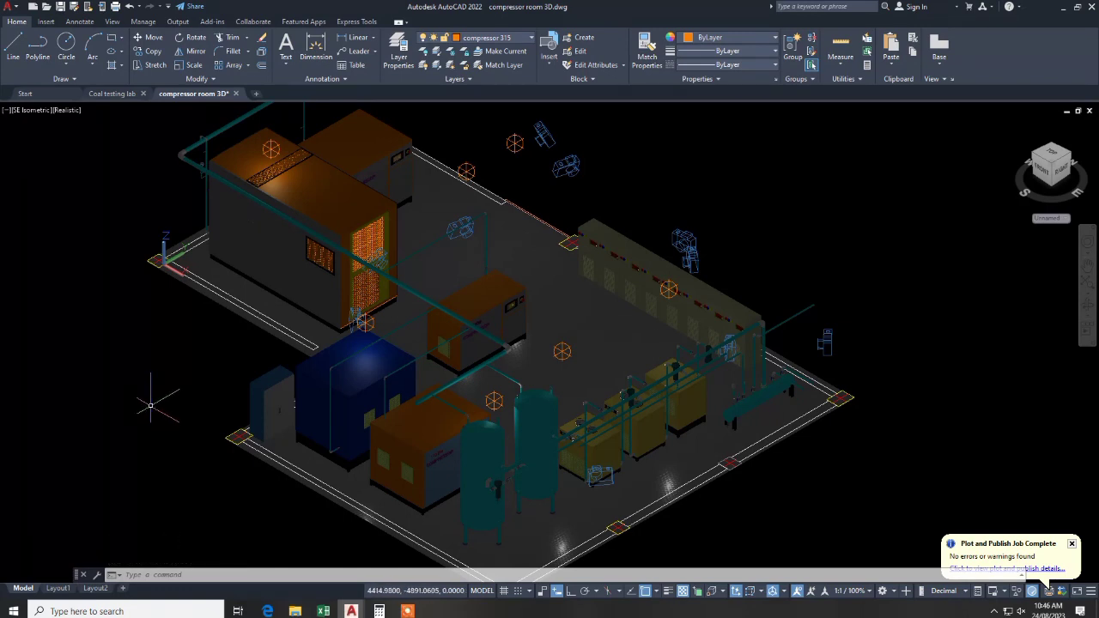
Run 3DORBIT (ORB) and orbit the compressor room to a back-left viewpoint
{"action": "type", "text": "ORB"}
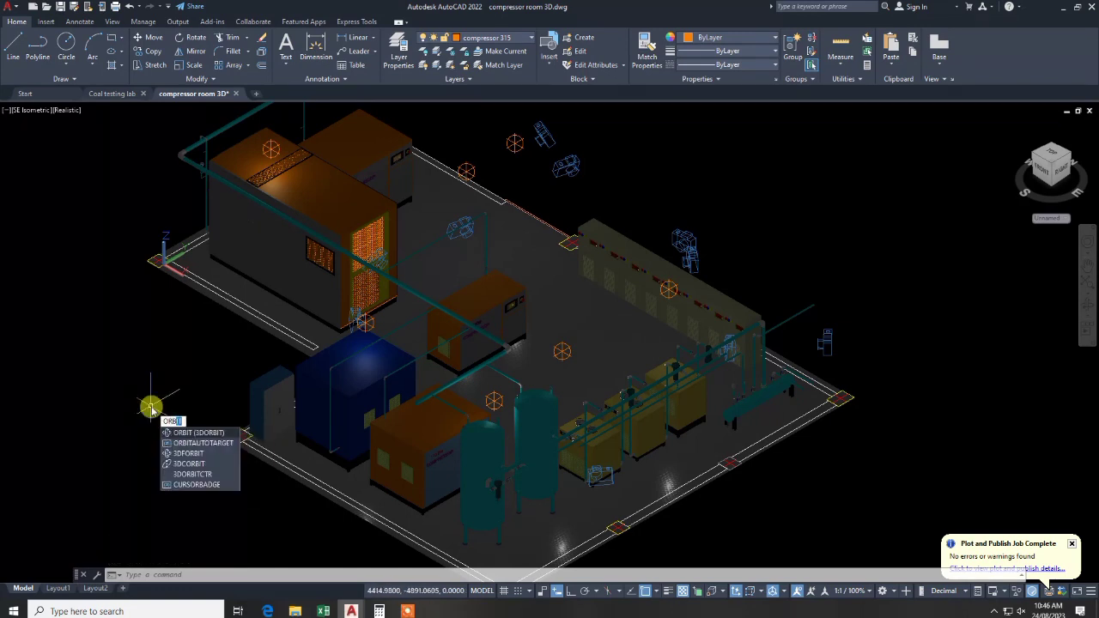
{"action": "key", "text": "Return"}
{"action": "mouse_move", "coordinate": [150, 439]}
{"action": "left_mouse_down"}
{"action": "mouse_move", "coordinate": [182, 421]}
{"action": "mouse_move", "coordinate": [189, 387]}
{"action": "mouse_move", "coordinate": [212, 391]}
{"action": "mouse_move", "coordinate": [246, 368]}
{"action": "mouse_move", "coordinate": [369, 370]}
{"action": "mouse_move", "coordinate": [501, 392]}
{"action": "mouse_move", "coordinate": [560, 385]}
{"action": "left_mouse_up"}
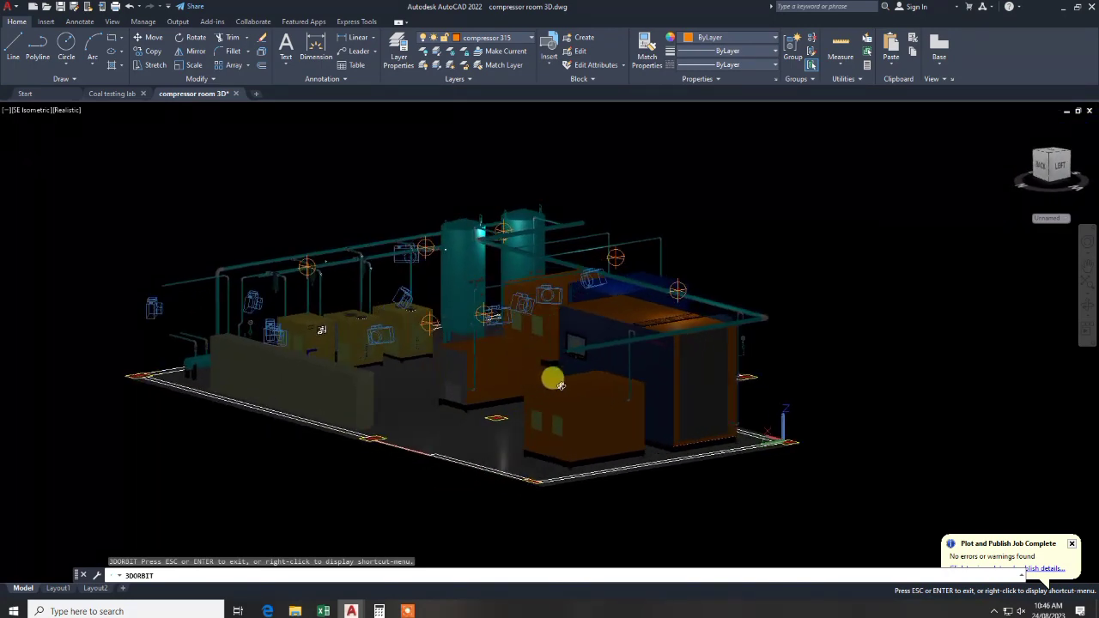
Zoom in on the compressor units and orbit toward the back and right side of the room
{"action": "scroll", "coordinate": [662, 348], "scroll_direction": "up", "scroll_amount": 2}
{"action": "scroll", "coordinate": [651, 341], "scroll_direction": "up", "scroll_amount": 2}
{"action": "scroll", "coordinate": [601, 360], "scroll_direction": "up", "scroll_amount": 2}
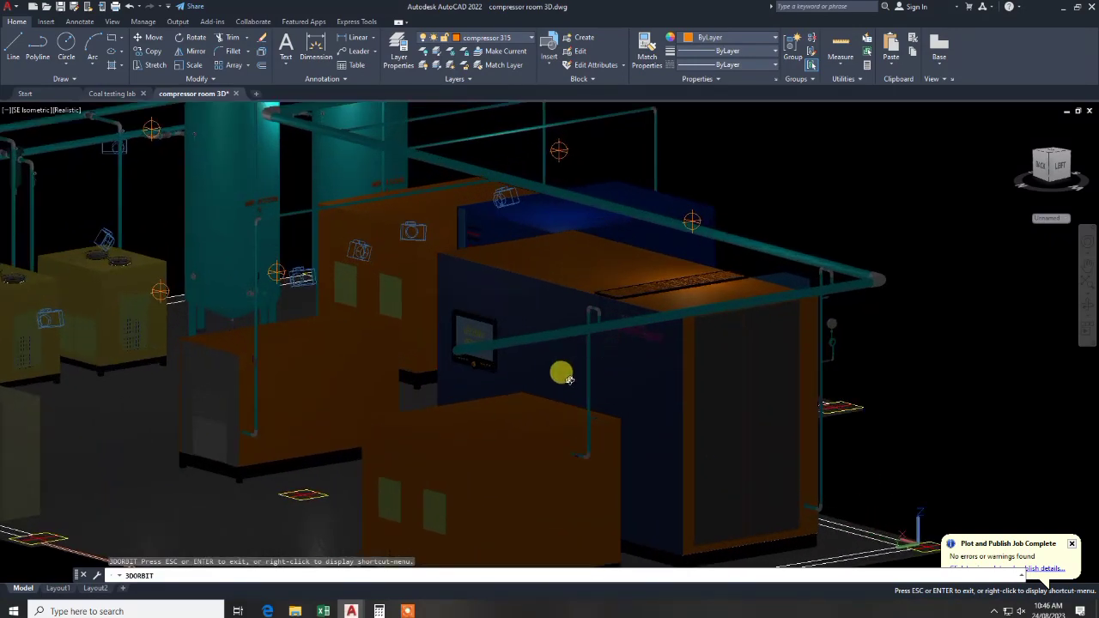
{"action": "scroll", "coordinate": [569, 376], "scroll_direction": "up", "scroll_amount": 1}
{"action": "scroll", "coordinate": [576, 370], "scroll_direction": "down", "scroll_amount": 3}
{"action": "mouse_move", "coordinate": [581, 361]}
{"action": "left_mouse_down"}
{"action": "mouse_move", "coordinate": [627, 375]}
{"action": "mouse_move", "coordinate": [602, 355]}
{"action": "mouse_move", "coordinate": [669, 350]}
{"action": "mouse_move", "coordinate": [748, 383]}
{"action": "mouse_move", "coordinate": [731, 373]}
{"action": "left_mouse_up"}
{"action": "scroll", "coordinate": [596, 364], "scroll_direction": "up", "scroll_amount": 1}
{"action": "scroll", "coordinate": [618, 375], "scroll_direction": "up", "scroll_amount": 1}
{"action": "scroll", "coordinate": [658, 348], "scroll_direction": "up", "scroll_amount": 1}
{"action": "scroll", "coordinate": [591, 358], "scroll_direction": "up", "scroll_amount": 1}
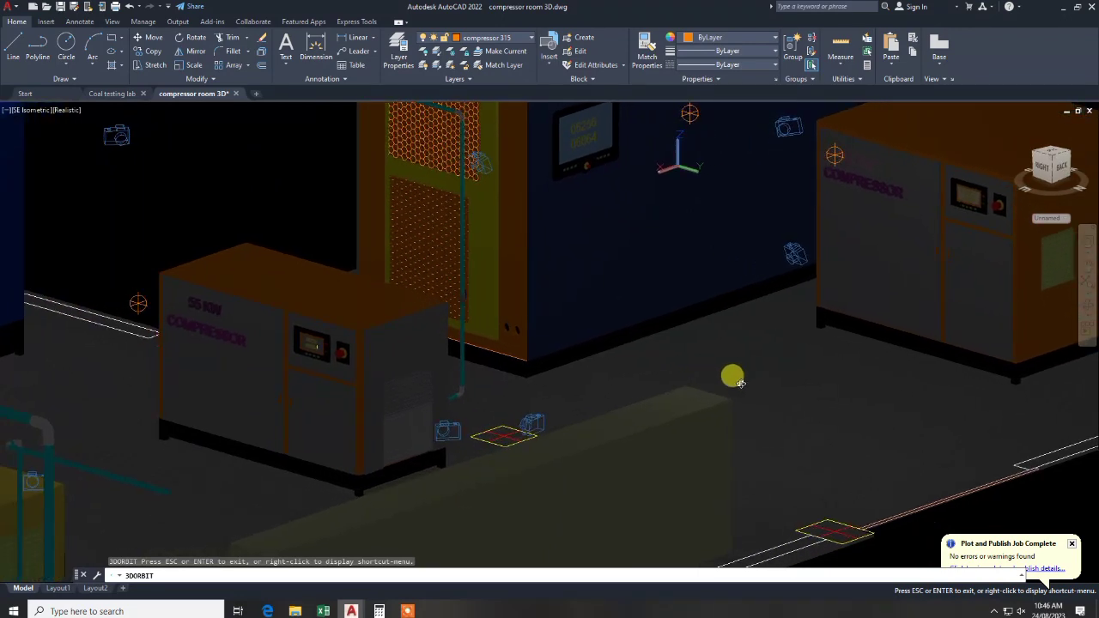
{"action": "scroll", "coordinate": [189, 313], "scroll_direction": "up", "scroll_amount": 2}
{"action": "scroll", "coordinate": [176, 308], "scroll_direction": "up", "scroll_amount": 2}
{"action": "scroll", "coordinate": [171, 307], "scroll_direction": "down", "scroll_amount": 1}
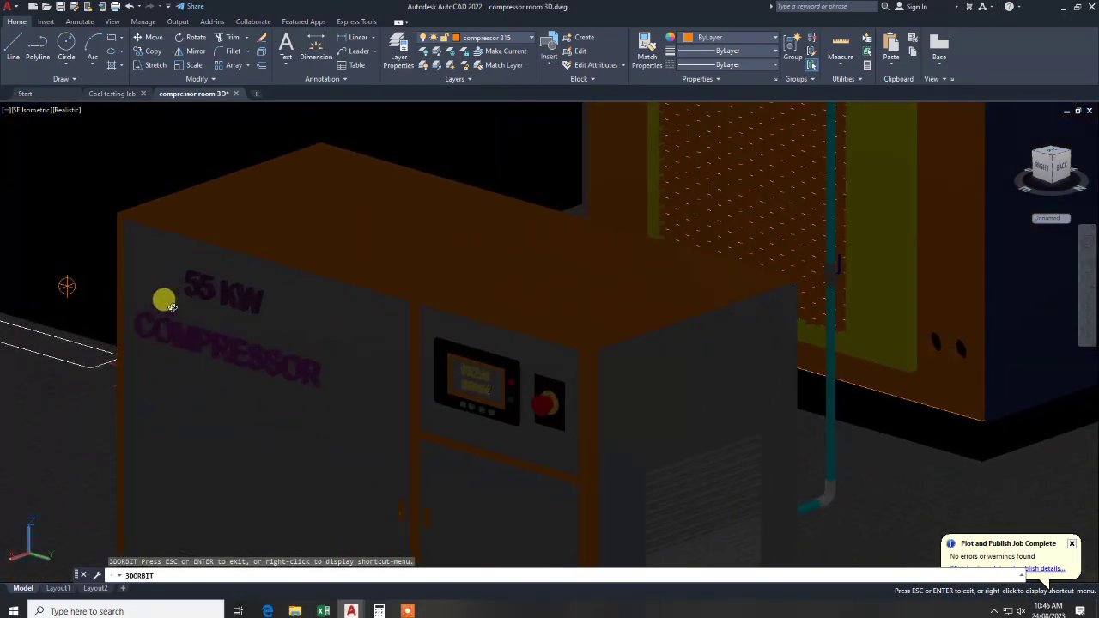
{"action": "scroll", "coordinate": [171, 307], "scroll_direction": "down", "scroll_amount": 1}
{"action": "scroll", "coordinate": [171, 306], "scroll_direction": "down", "scroll_amount": 2}
{"action": "scroll", "coordinate": [171, 306], "scroll_direction": "down", "scroll_amount": 1}
{"action": "scroll", "coordinate": [171, 307], "scroll_direction": "down", "scroll_amount": 2}
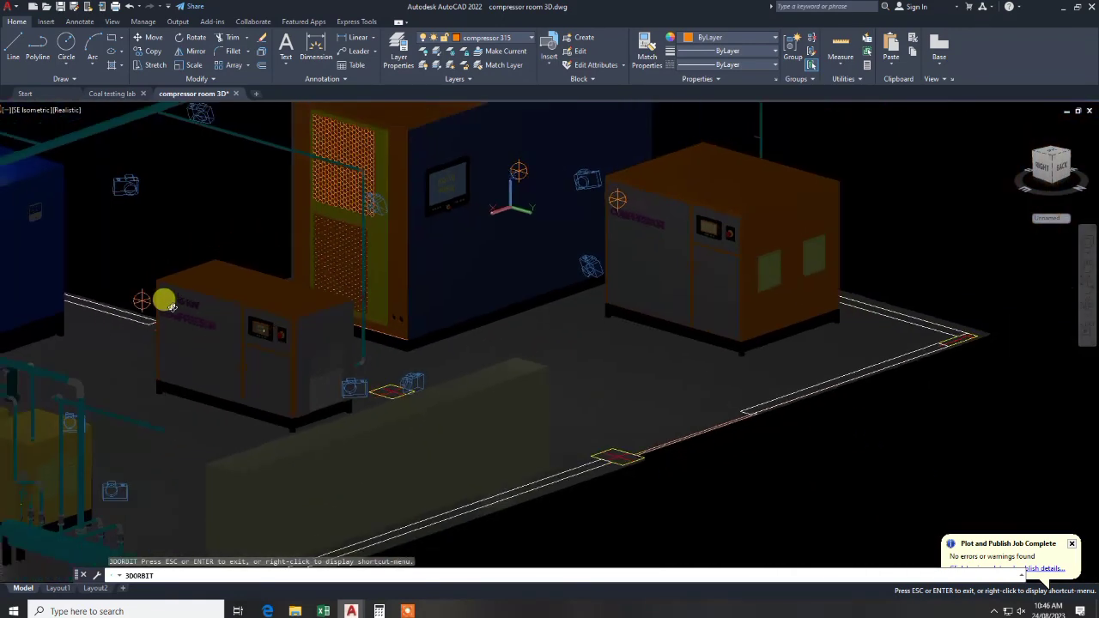
{"action": "mouse_move", "coordinate": [164, 300]}
{"action": "left_mouse_down"}
{"action": "mouse_move", "coordinate": [147, 319]}
{"action": "mouse_move", "coordinate": [218, 335]}
{"action": "mouse_move", "coordinate": [335, 309]}
{"action": "mouse_move", "coordinate": [386, 335]}
{"action": "mouse_move", "coordinate": [456, 338]}
{"action": "mouse_move", "coordinate": [481, 327]}
{"action": "mouse_move", "coordinate": [424, 360]}
{"action": "mouse_move", "coordinate": [334, 373]}
{"action": "mouse_move", "coordinate": [191, 319]}
{"action": "mouse_move", "coordinate": [155, 314]}
{"action": "mouse_move", "coordinate": [151, 329]}
{"action": "left_mouse_up"}
Zoom back out and orbit the whole room to a back-left custom view, then end the orbit
{"action": "scroll", "coordinate": [230, 324], "scroll_direction": "down", "scroll_amount": 3}
{"action": "scroll", "coordinate": [282, 327], "scroll_direction": "down", "scroll_amount": 2}
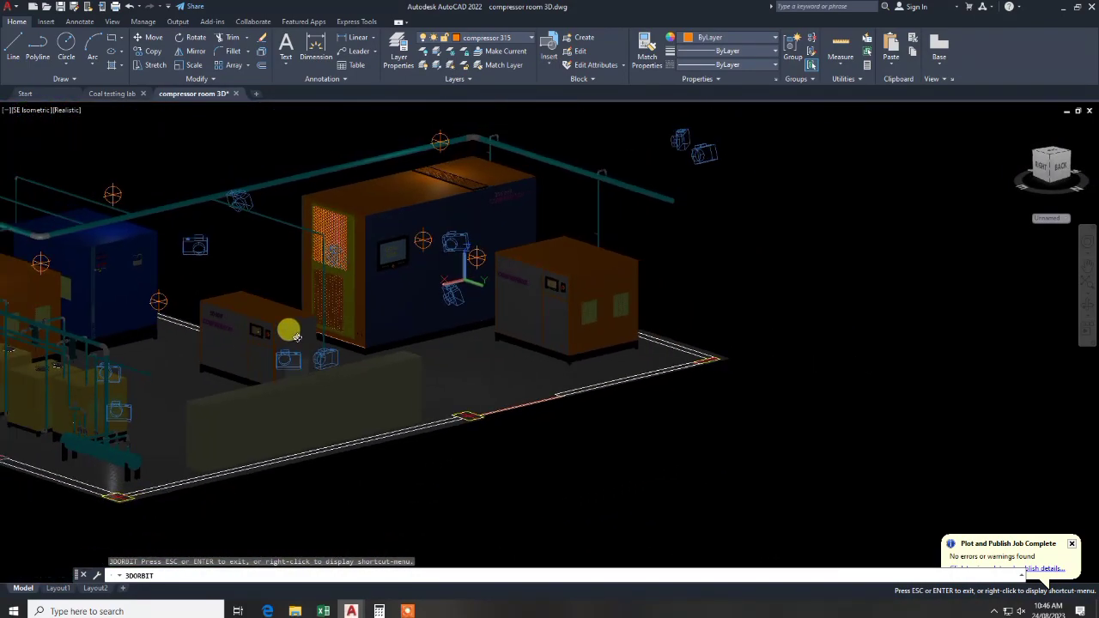
{"action": "scroll", "coordinate": [286, 327], "scroll_direction": "down", "scroll_amount": 2}
{"action": "scroll", "coordinate": [299, 331], "scroll_direction": "down", "scroll_amount": 2}
{"action": "scroll", "coordinate": [310, 344], "scroll_direction": "down", "scroll_amount": 2}
{"action": "scroll", "coordinate": [310, 344], "scroll_direction": "down", "scroll_amount": 2}
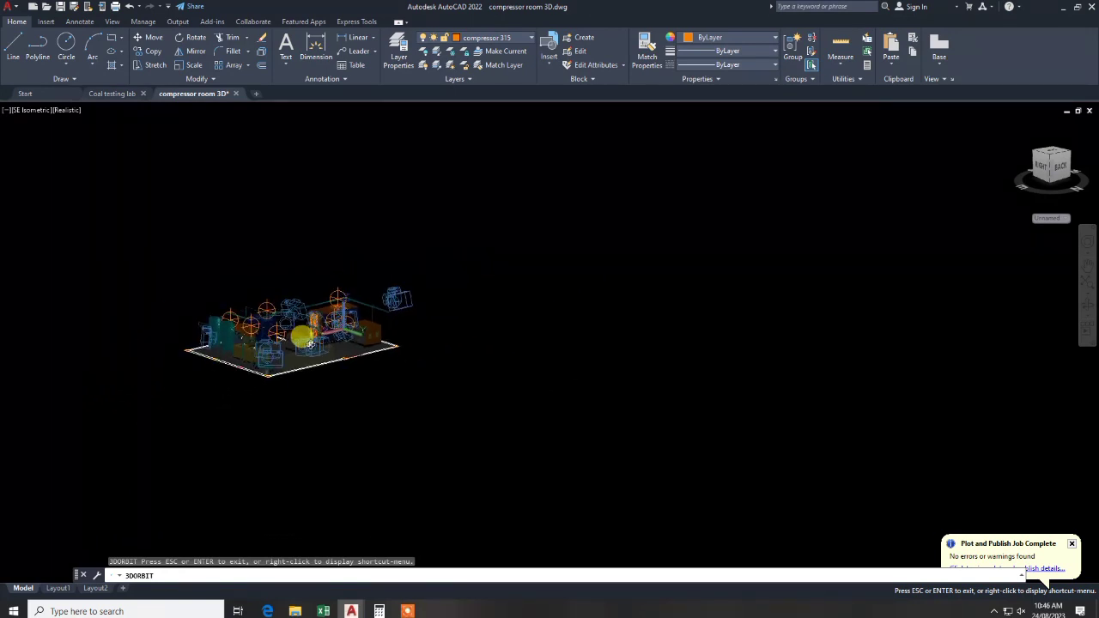
{"action": "scroll", "coordinate": [310, 343], "scroll_direction": "down", "scroll_amount": 2}
{"action": "scroll", "coordinate": [310, 344], "scroll_direction": "down", "scroll_amount": 2}
{"action": "left_click_drag", "start_coordinate": [310, 344], "coordinate": [297, 344]}
{"action": "scroll", "coordinate": [297, 343], "scroll_direction": "up", "scroll_amount": 1}
{"action": "scroll", "coordinate": [293, 343], "scroll_direction": "up", "scroll_amount": 2}
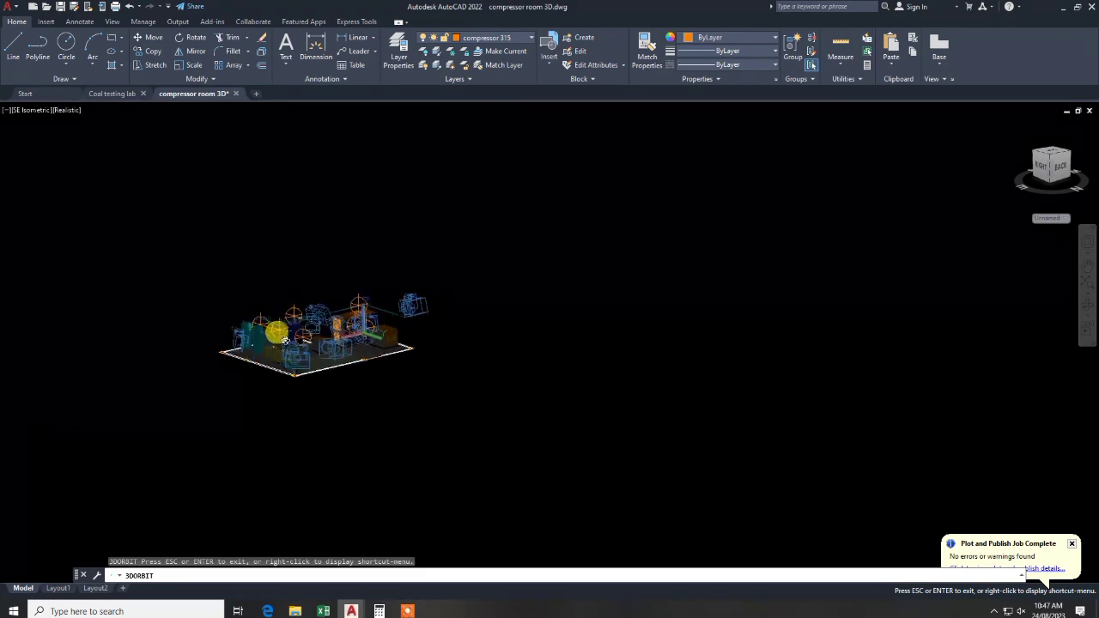
{"action": "scroll", "coordinate": [290, 342], "scroll_direction": "up", "scroll_amount": 2}
{"action": "scroll", "coordinate": [285, 341], "scroll_direction": "up", "scroll_amount": 2}
{"action": "scroll", "coordinate": [284, 340], "scroll_direction": "up", "scroll_amount": 2}
{"action": "scroll", "coordinate": [284, 340], "scroll_direction": "up", "scroll_amount": 2}
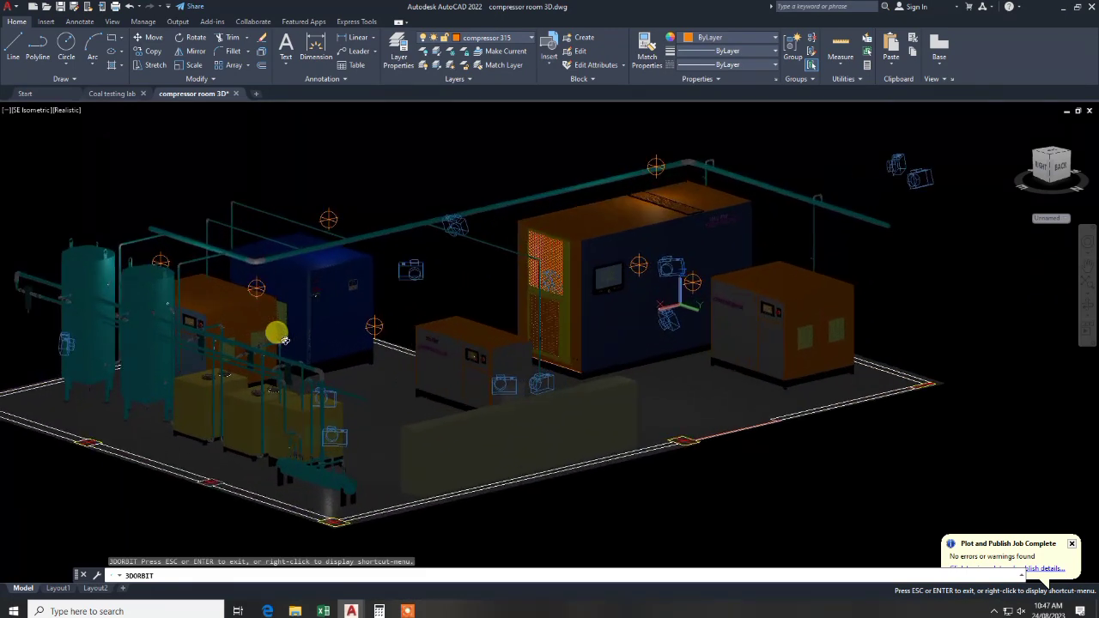
{"action": "scroll", "coordinate": [292, 346], "scroll_direction": "up", "scroll_amount": 2}
{"action": "mouse_move", "coordinate": [314, 361]}
{"action": "left_mouse_down"}
{"action": "mouse_move", "coordinate": [295, 348]}
{"action": "mouse_move", "coordinate": [284, 363]}
{"action": "mouse_move", "coordinate": [175, 351]}
{"action": "mouse_move", "coordinate": [115, 366]}
{"action": "left_mouse_up"}
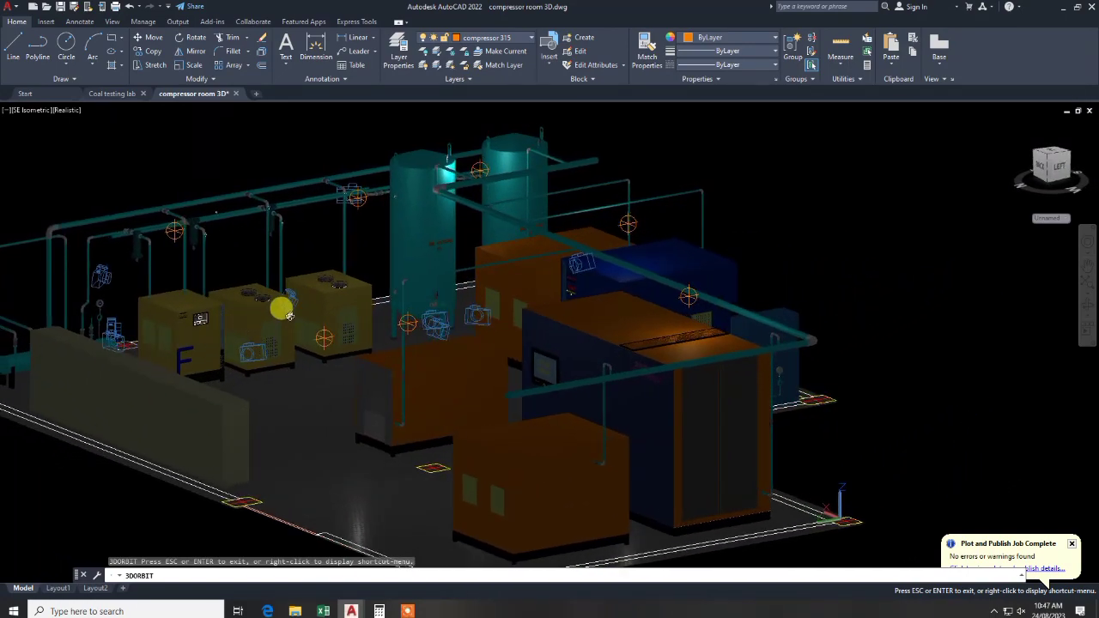
{"action": "key", "text": "Escape"}
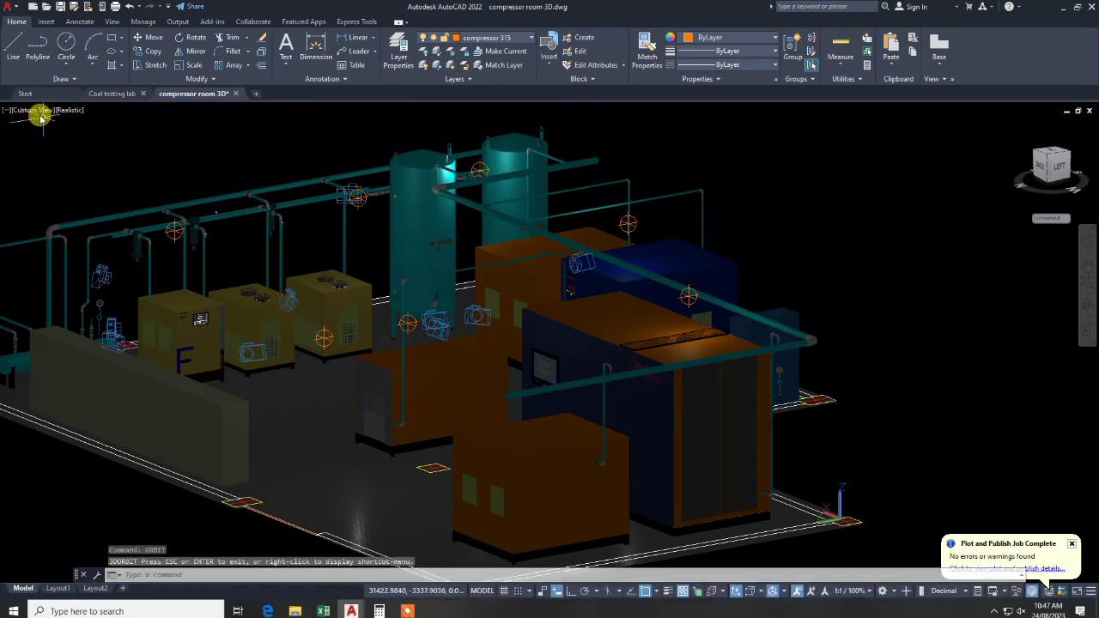
Restore the saved Camera1 view with its close-up of the 315 KW compressor
{"action": "left_click", "coordinate": [39, 110]}
{"action": "mouse_move", "coordinate": [90, 122]}
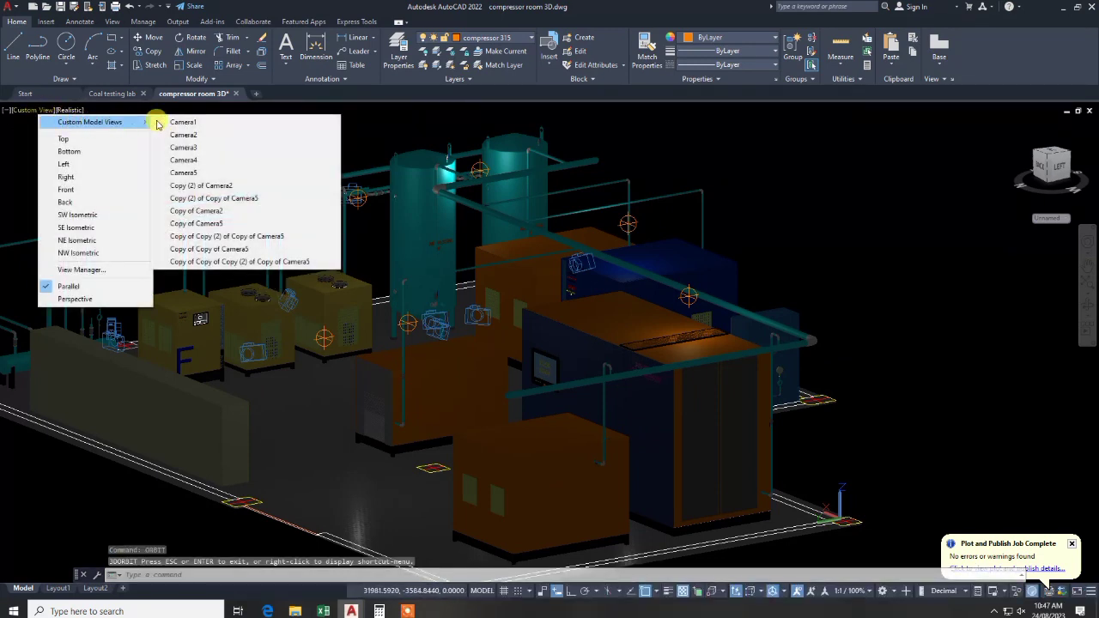
{"action": "key", "text": "Escape"}
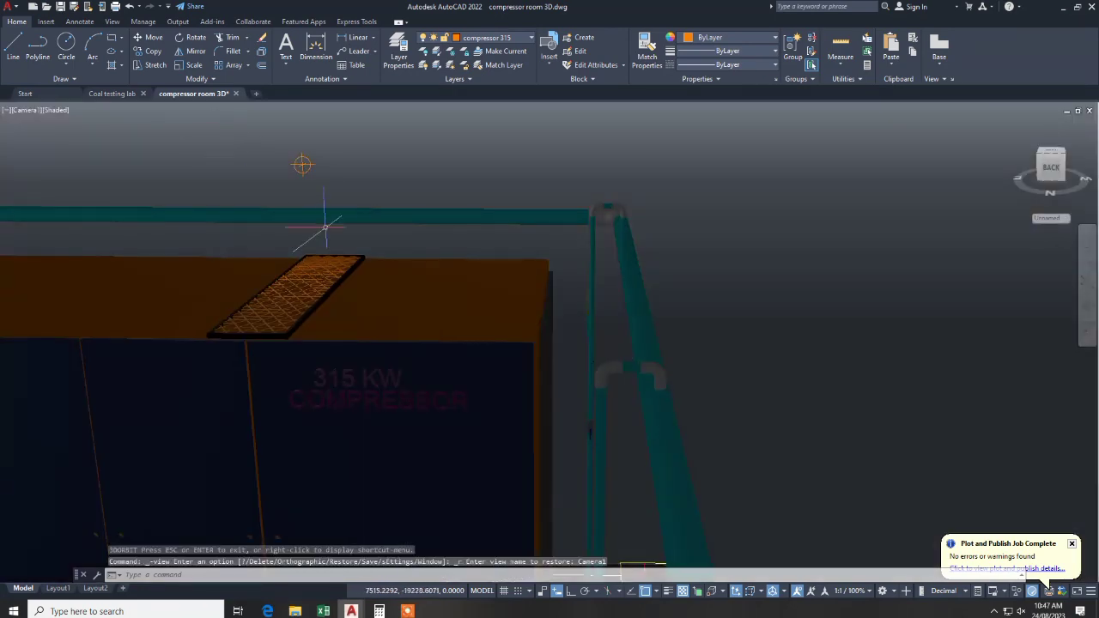
Switch on the ID FAN, WALLS and beam layers from the Layer list
{"action": "left_click", "coordinate": [496, 40]}
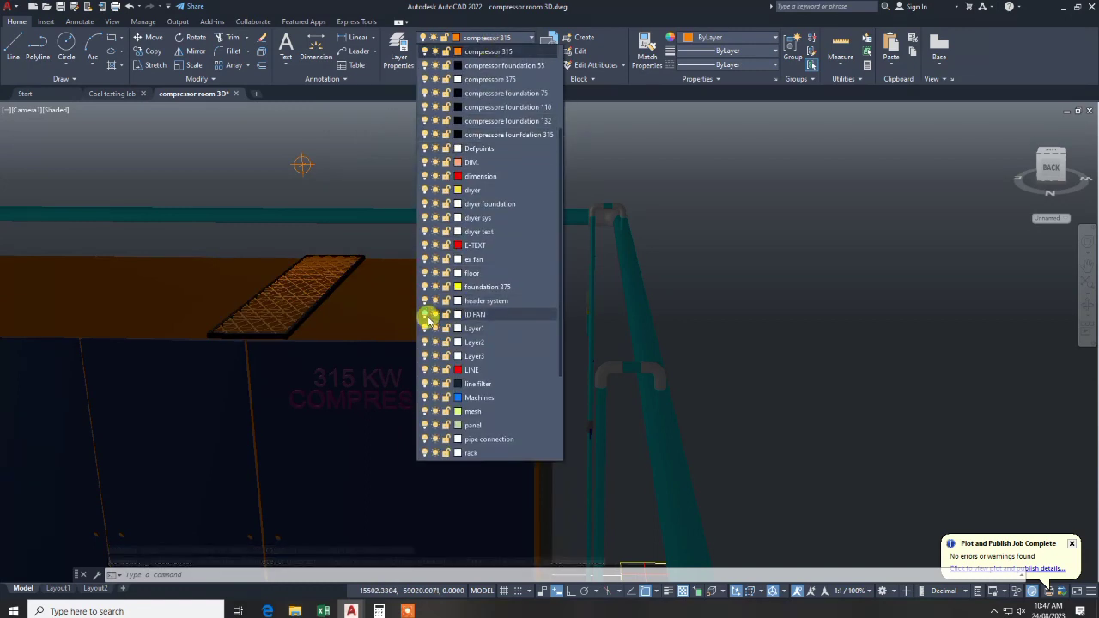
{"action": "left_click", "coordinate": [427, 316]}
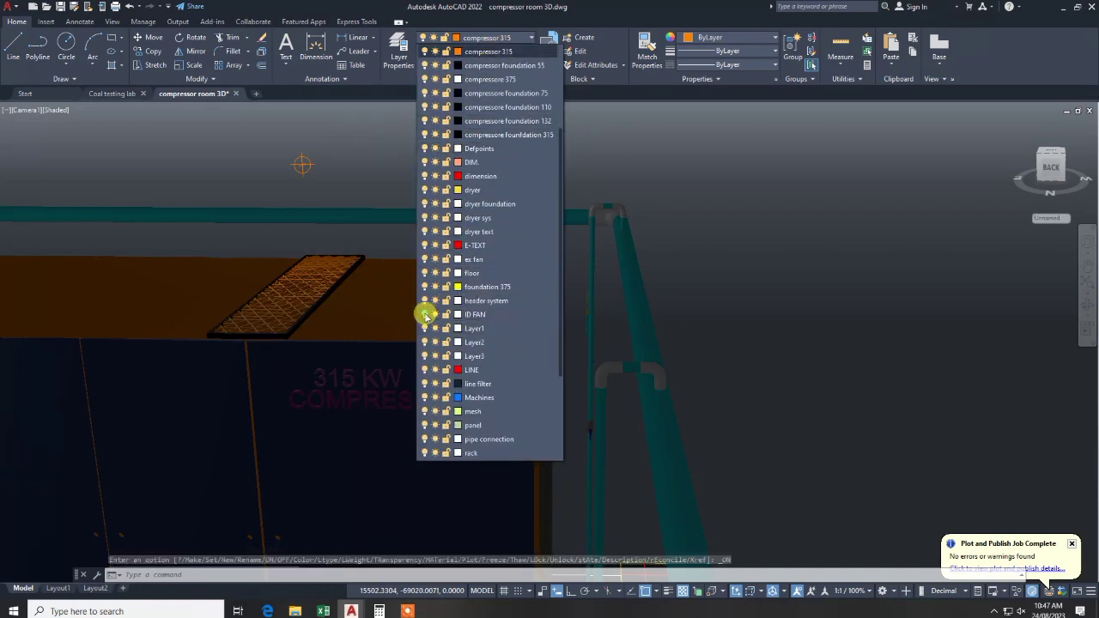
{"action": "scroll", "coordinate": [428, 344], "scroll_direction": "down", "scroll_amount": 3}
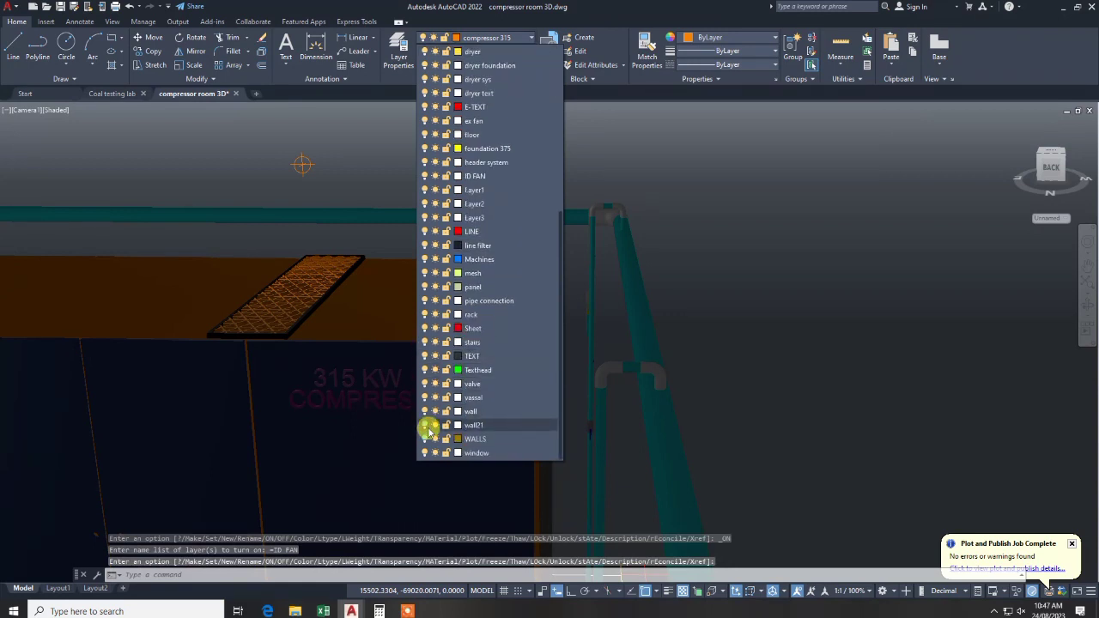
{"action": "left_click", "coordinate": [424, 439]}
{"action": "left_click", "coordinate": [424, 439]}
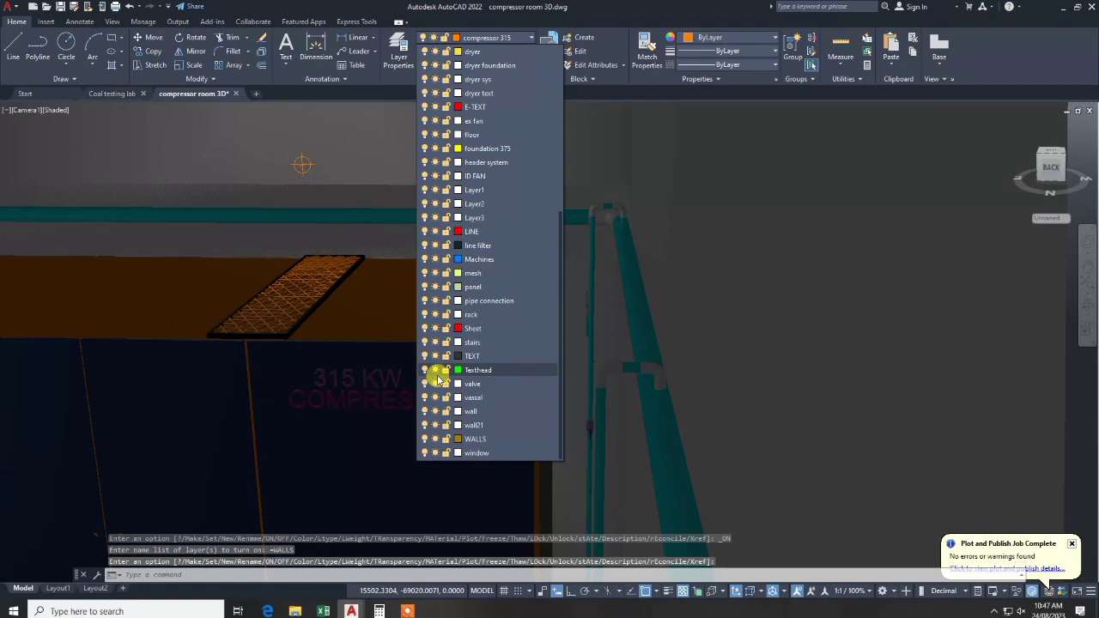
{"action": "scroll", "coordinate": [436, 412], "scroll_direction": "up", "scroll_amount": 3}
{"action": "scroll", "coordinate": [440, 418], "scroll_direction": "up", "scroll_amount": 4}
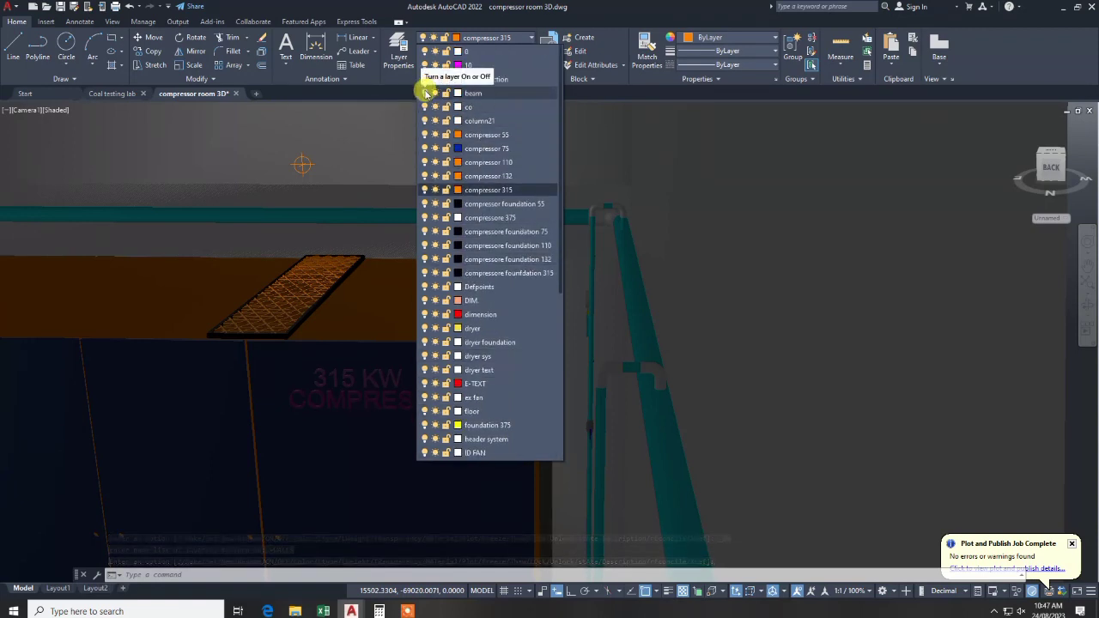
{"action": "left_click", "coordinate": [425, 92]}
{"action": "scroll", "coordinate": [437, 252], "scroll_direction": "down", "scroll_amount": 7}
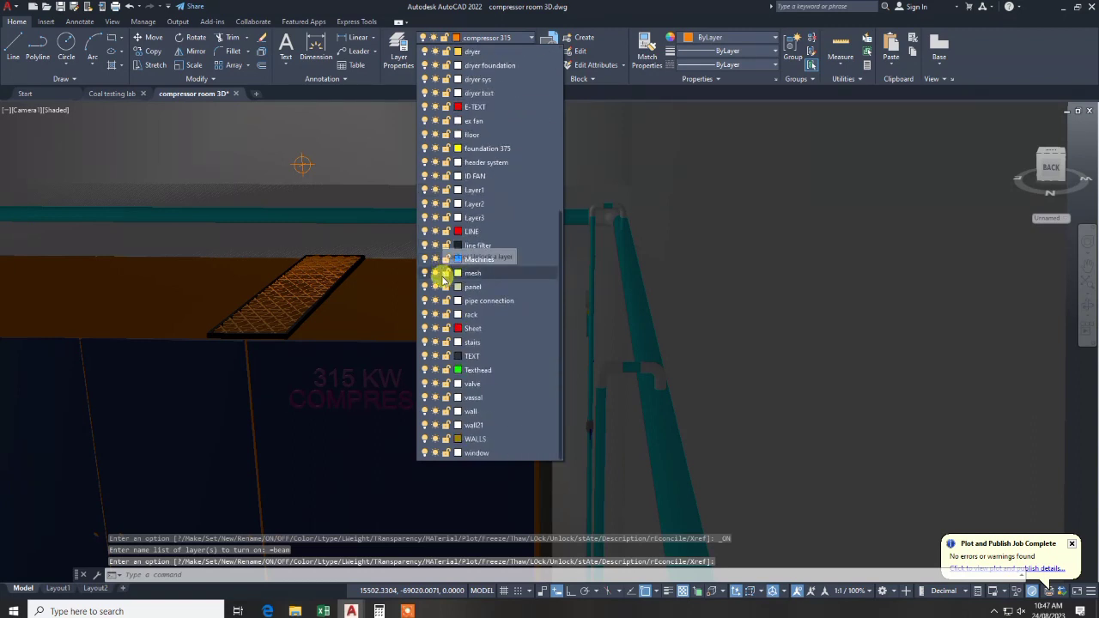
{"action": "left_click", "coordinate": [719, 301]}
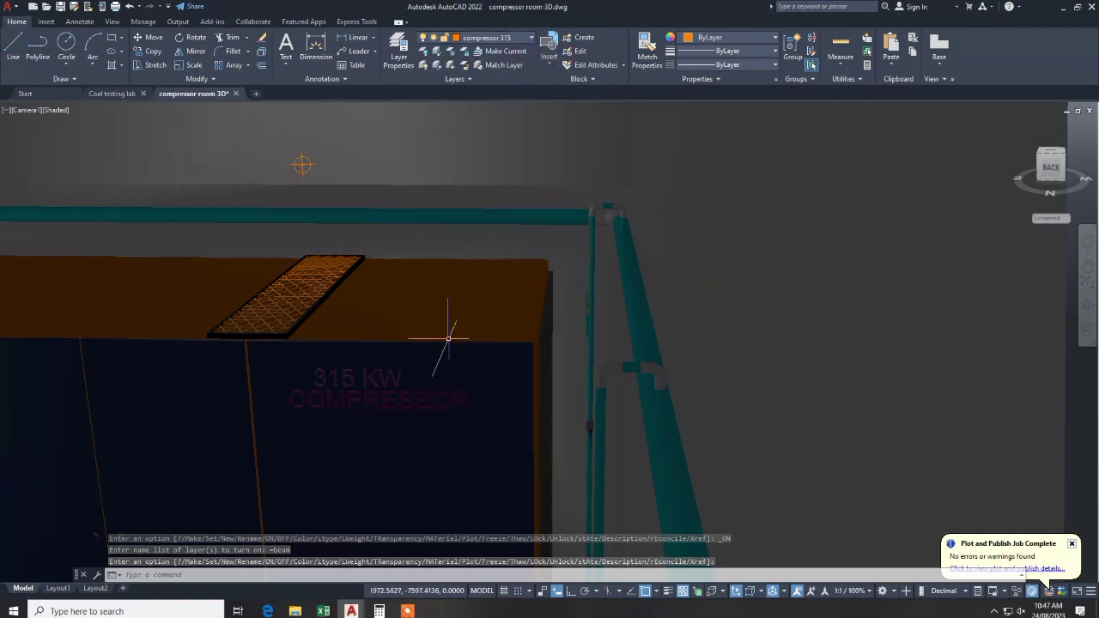
{"action": "left_click", "coordinate": [311, 355]}
Orbit and zoom close to the 315 KW compressor front until its control panel fills the view
{"action": "type", "text": "o"}
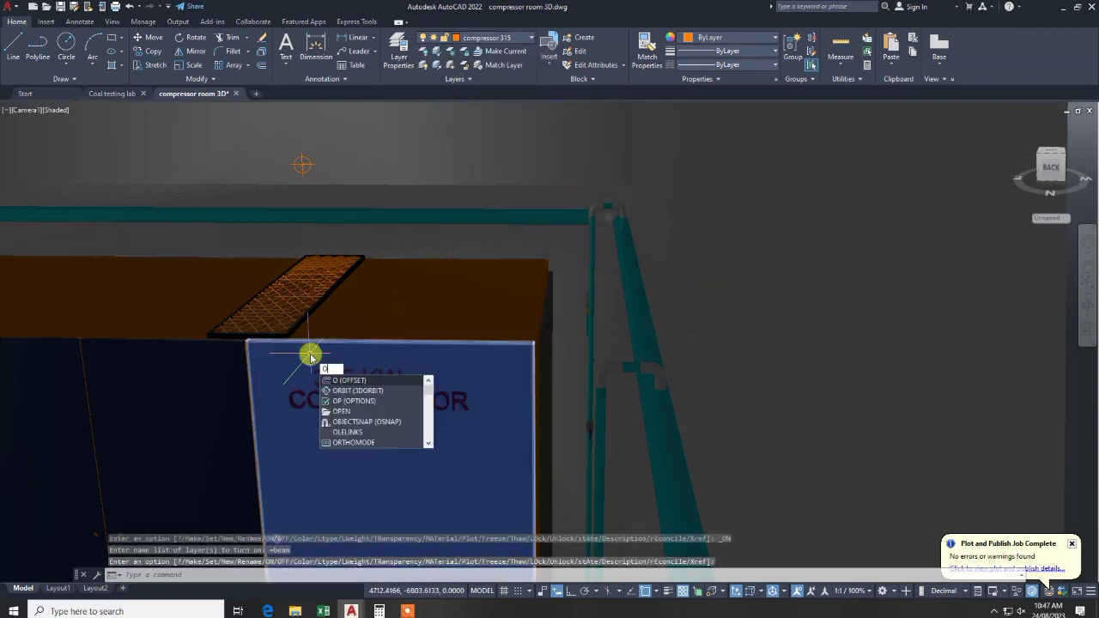
{"action": "type", "text": "r"}
{"action": "key", "text": "Return"}
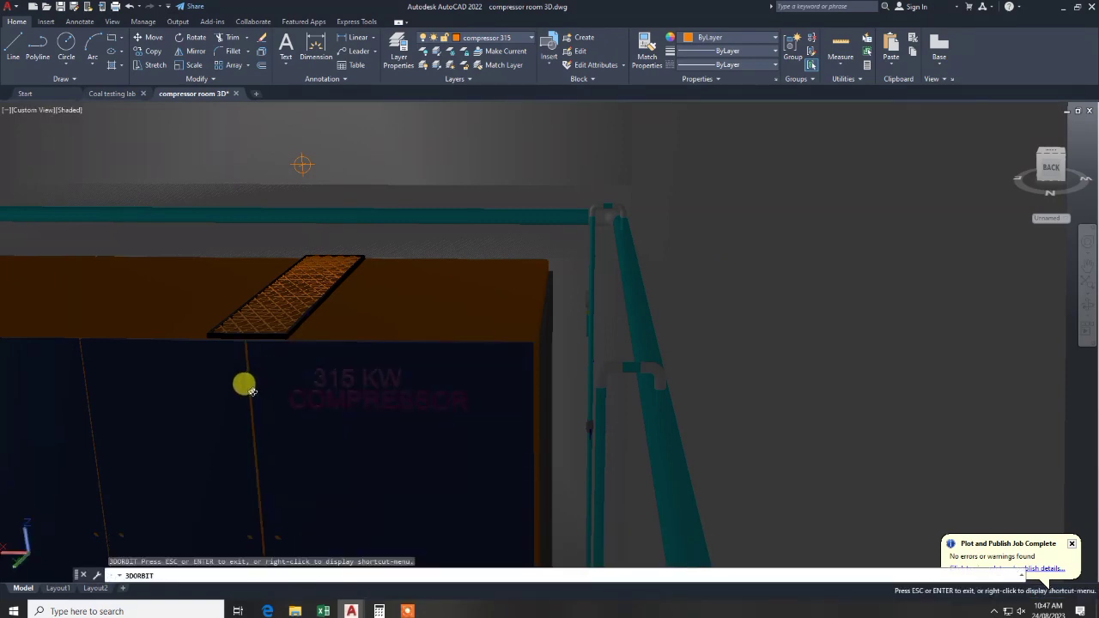
{"action": "left_click_drag", "start_coordinate": [229, 417], "coordinate": [271, 399]}
{"action": "key", "text": "Escape"}
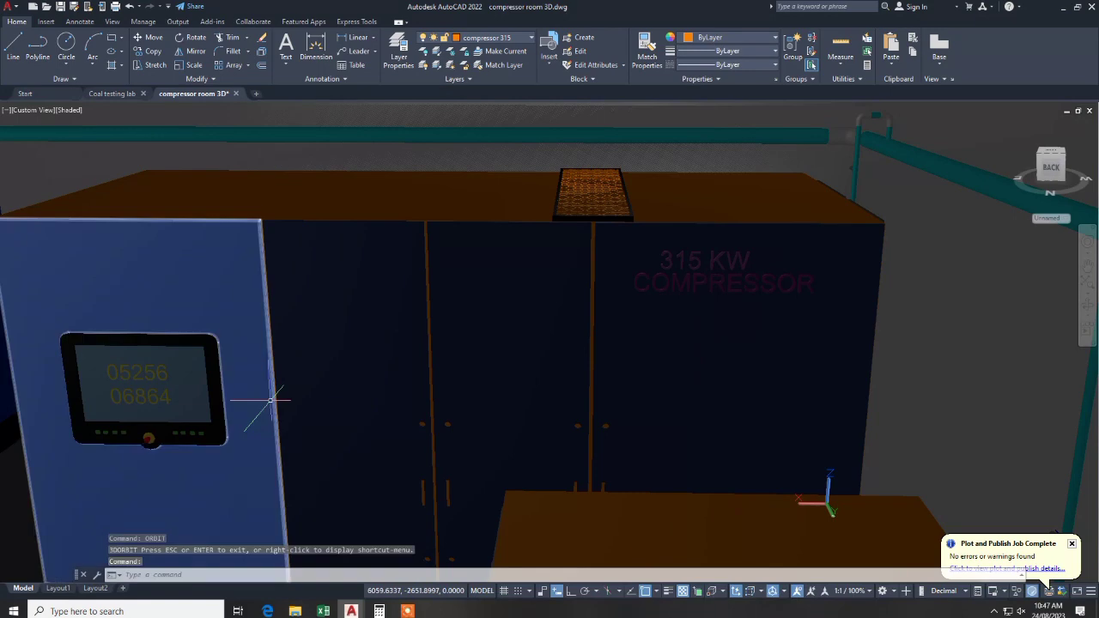
{"action": "right_click", "coordinate": [270, 399]}
{"action": "left_click", "coordinate": [301, 419]}
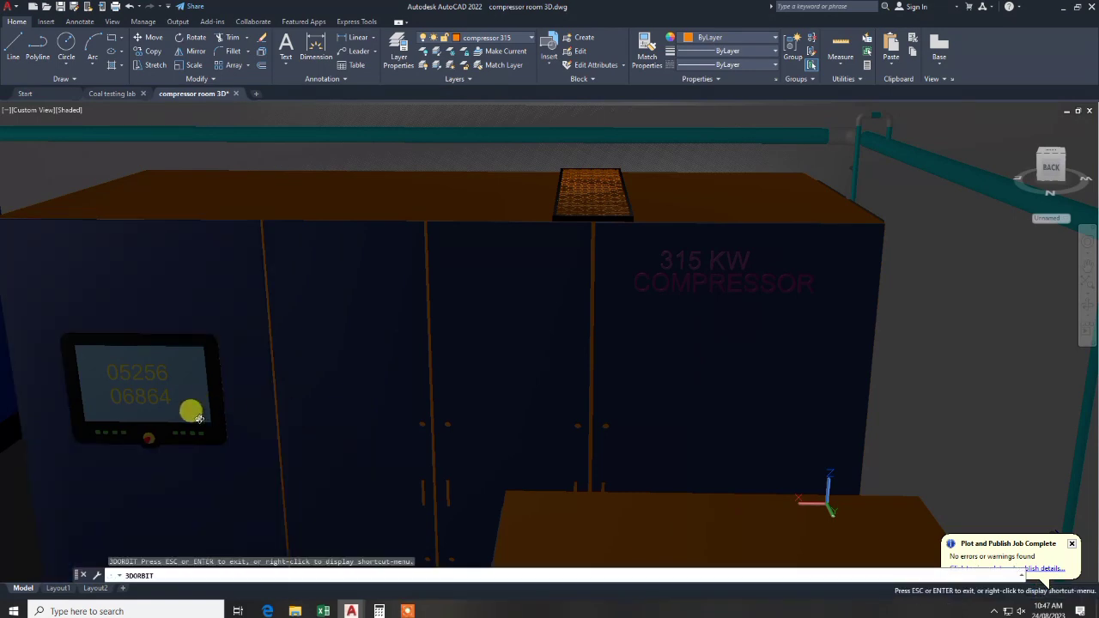
{"action": "left_click_drag", "start_coordinate": [197, 418], "coordinate": [184, 412]}
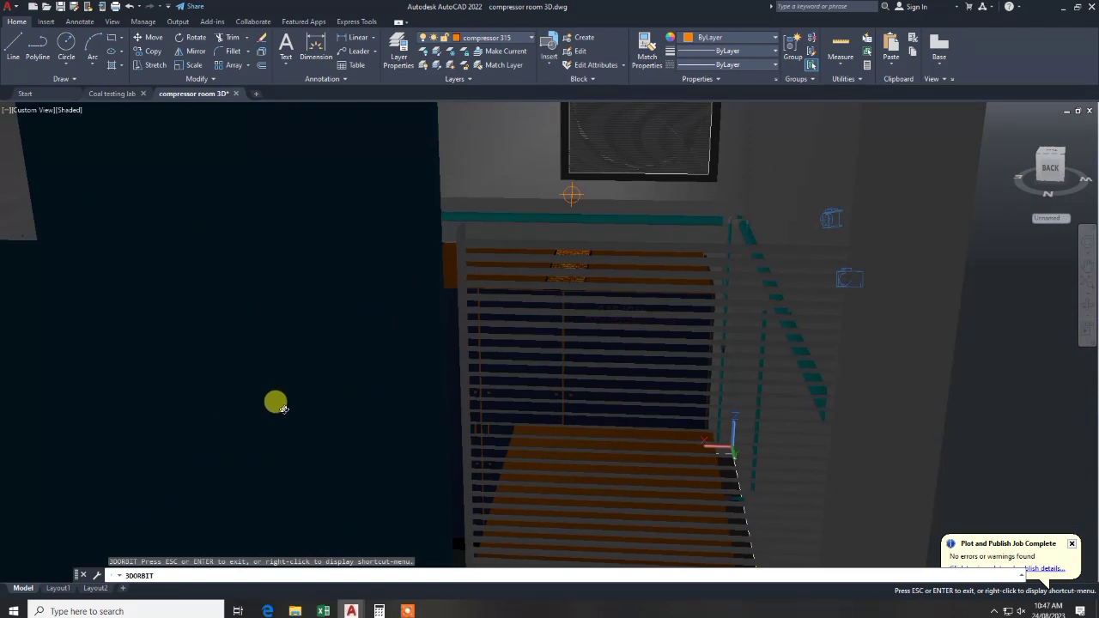
{"action": "left_click_drag", "start_coordinate": [270, 399], "coordinate": [263, 396]}
{"action": "scroll", "coordinate": [258, 393], "scroll_direction": "up", "scroll_amount": 2}
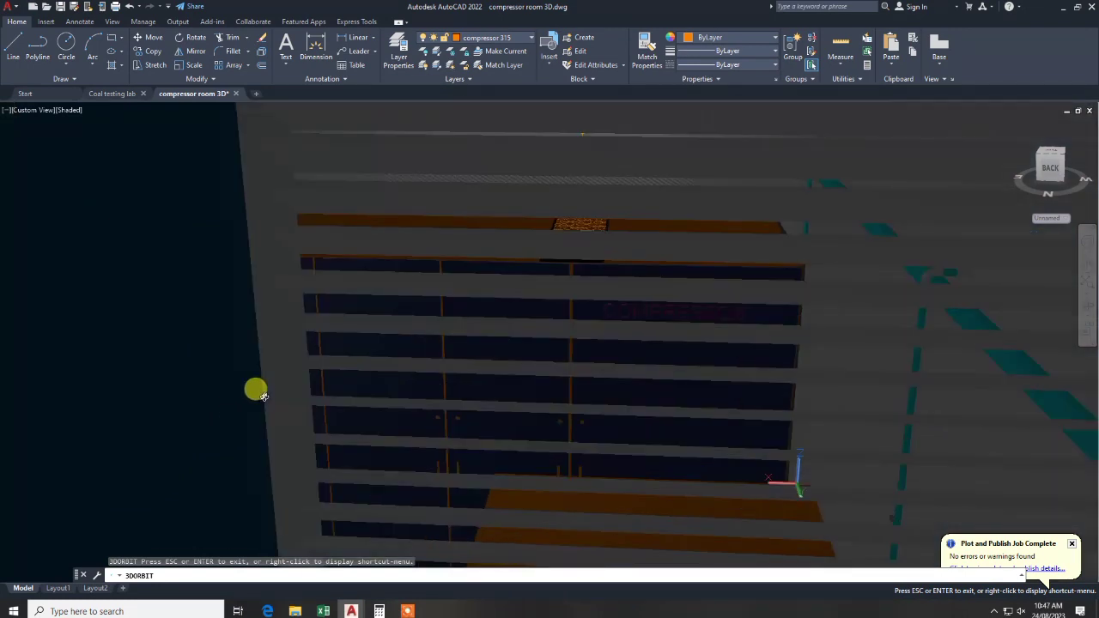
{"action": "scroll", "coordinate": [258, 393], "scroll_direction": "up", "scroll_amount": 3}
{"action": "mouse_move", "coordinate": [257, 393]}
{"action": "left_mouse_down"}
{"action": "mouse_move", "coordinate": [226, 397]}
{"action": "mouse_move", "coordinate": [226, 376]}
{"action": "left_mouse_up"}
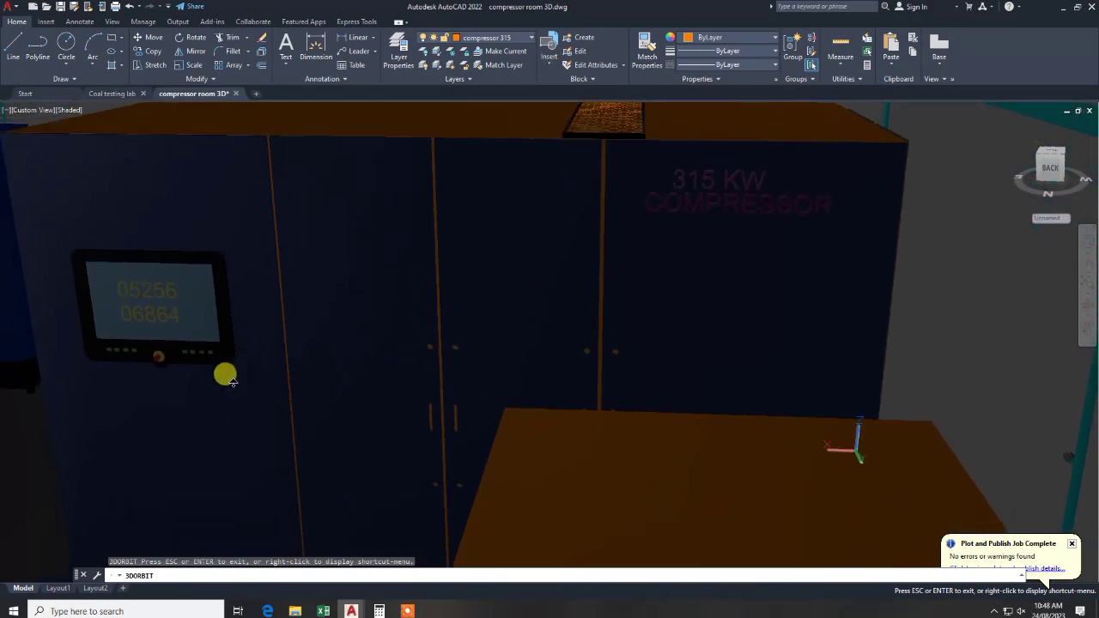
{"action": "key", "text": "Escape"}
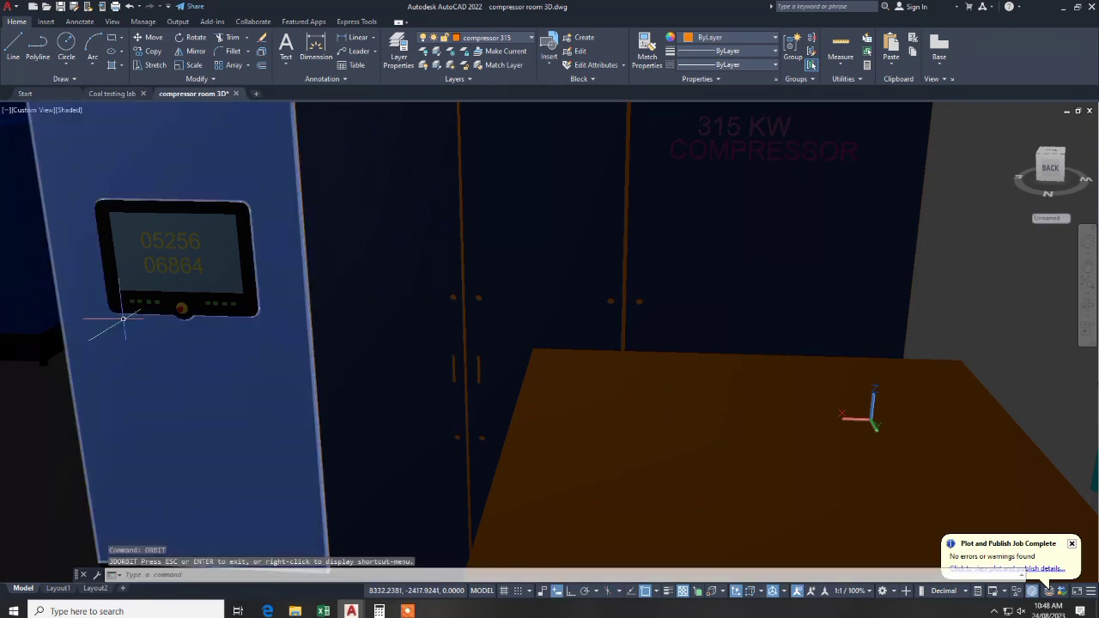
Switch the viewport to the saved Camera2 view
{"action": "left_click", "coordinate": [30, 110]}
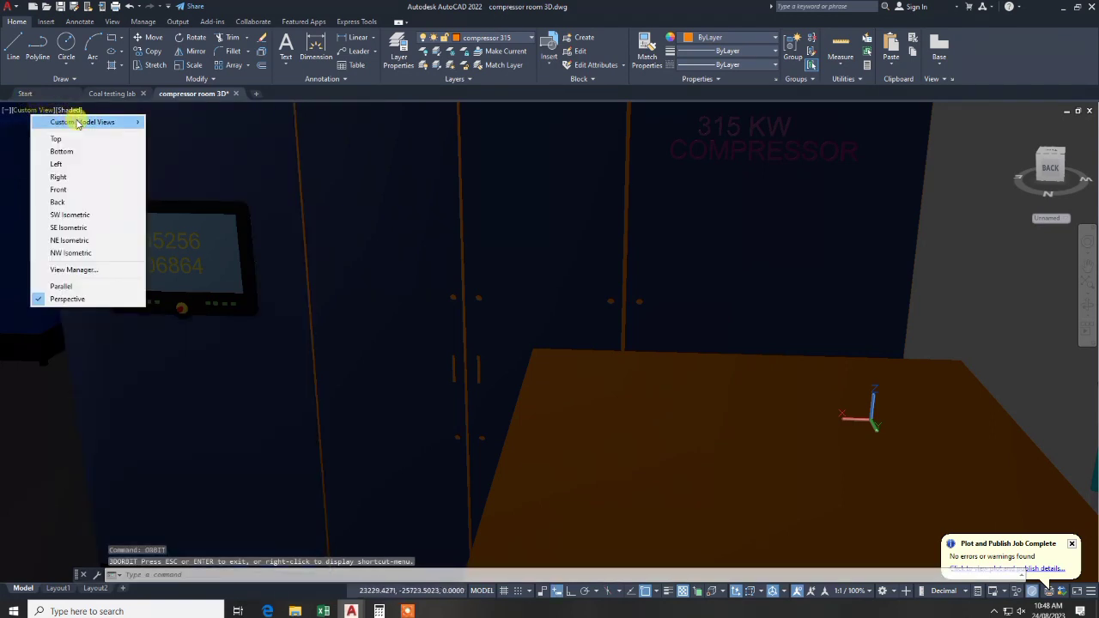
{"action": "left_click", "coordinate": [197, 136]}
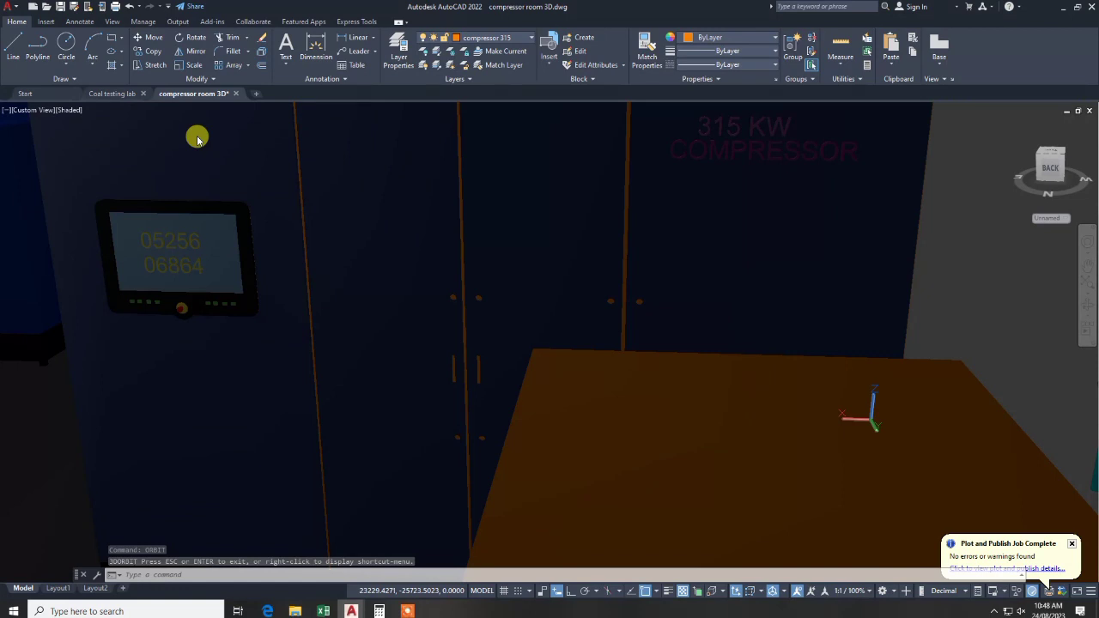
{"action": "key", "text": "Escape"}
{"action": "key", "text": "Escape"}
{"action": "key", "text": "Escape"}
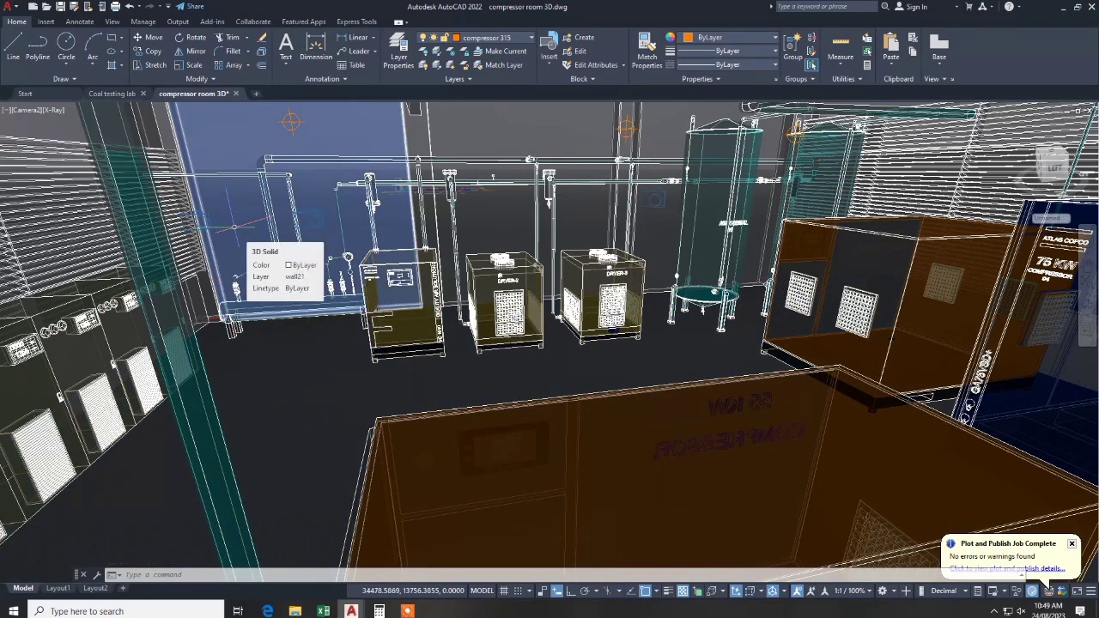
Change the viewport visual style from X-Ray to Shaded
{"action": "left_click", "coordinate": [54, 112]}
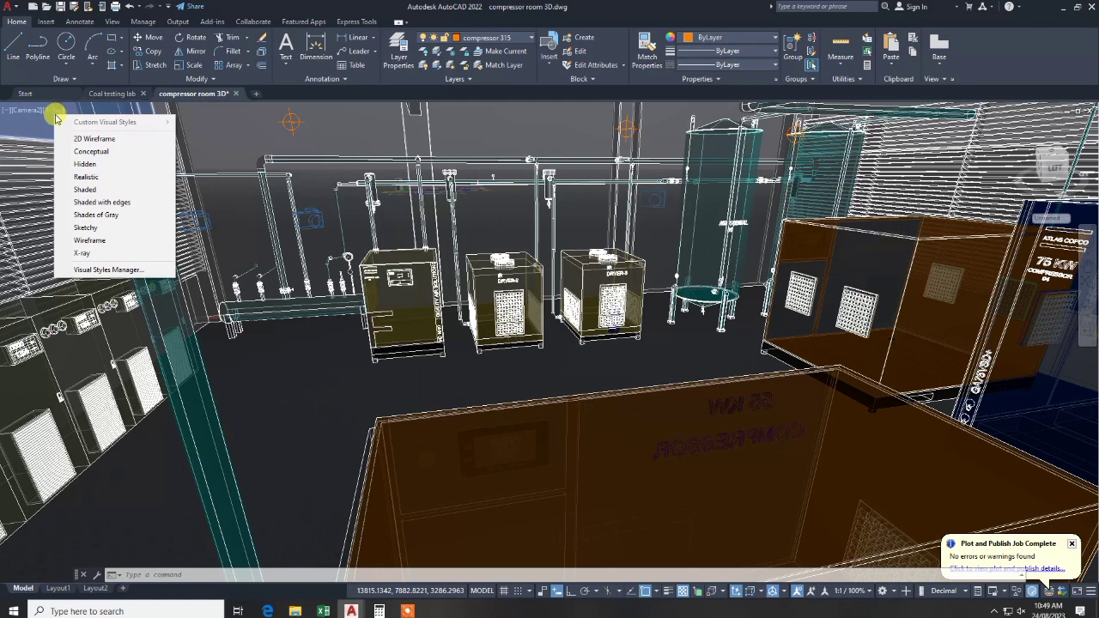
{"action": "left_click", "coordinate": [97, 189]}
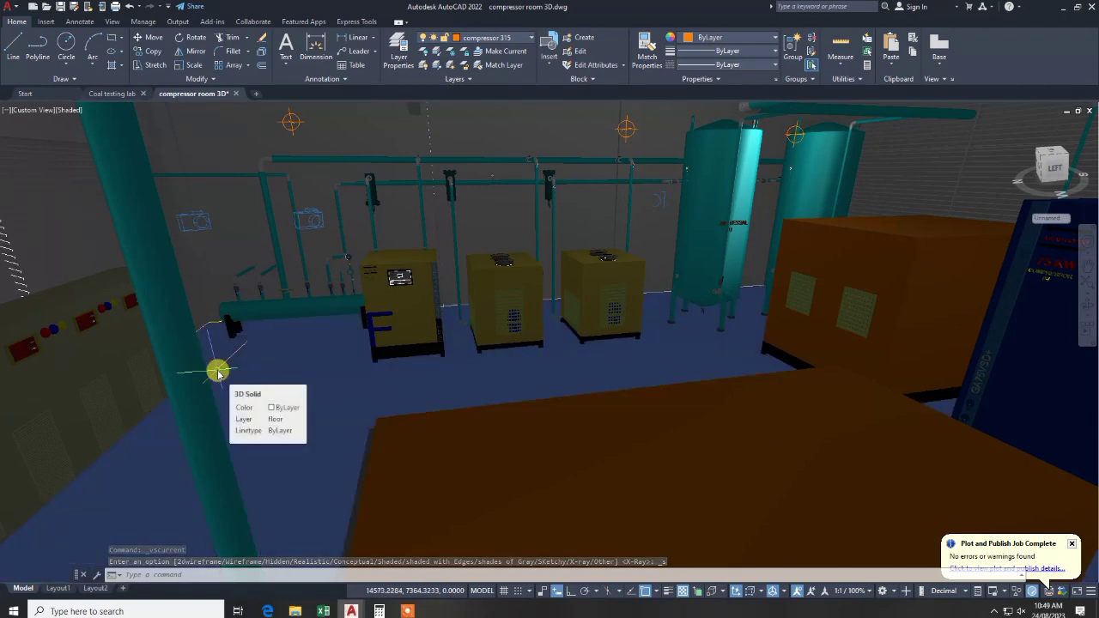
{"action": "type", "text": "REx"}
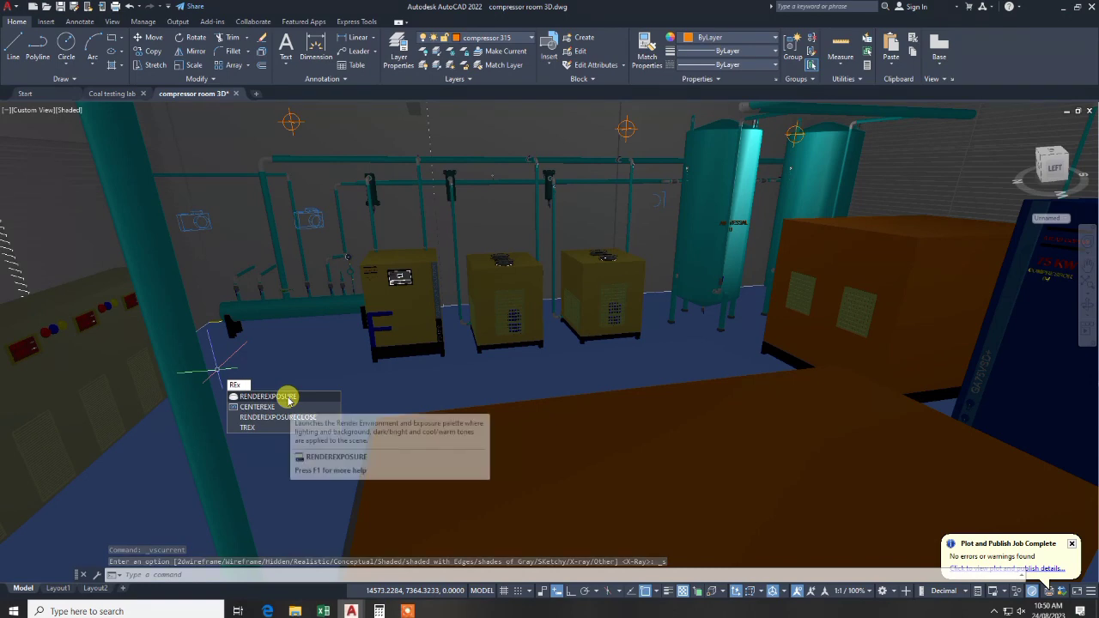
{"action": "mouse_move", "coordinate": [268, 397]}
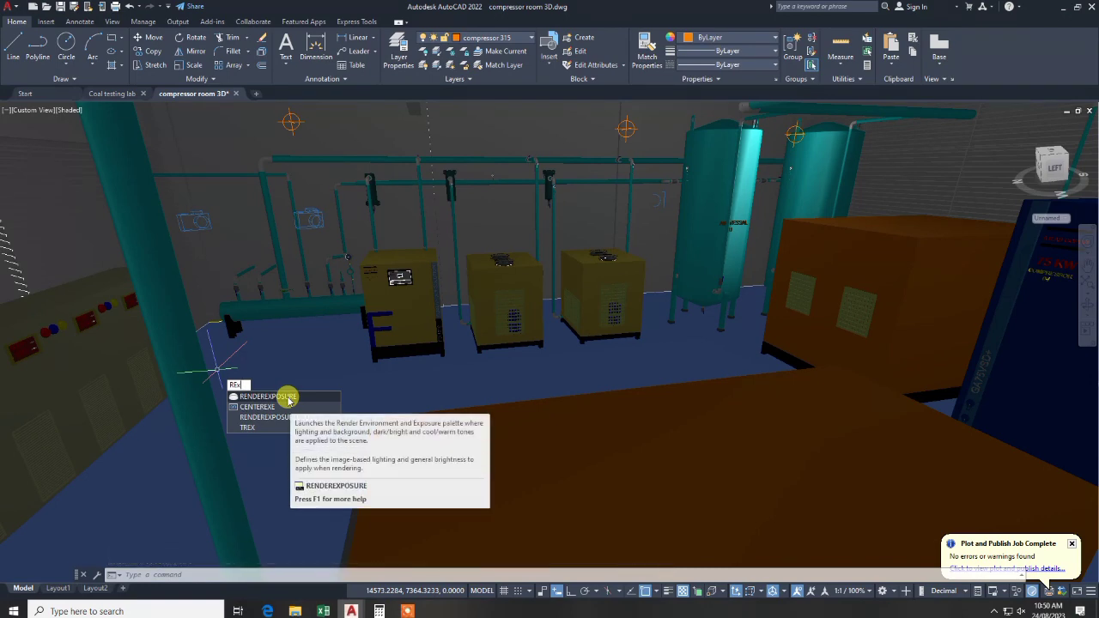
Turn the render environment on with exposure 9 and open the Render Presets Manager
{"action": "left_click", "coordinate": [288, 397]}
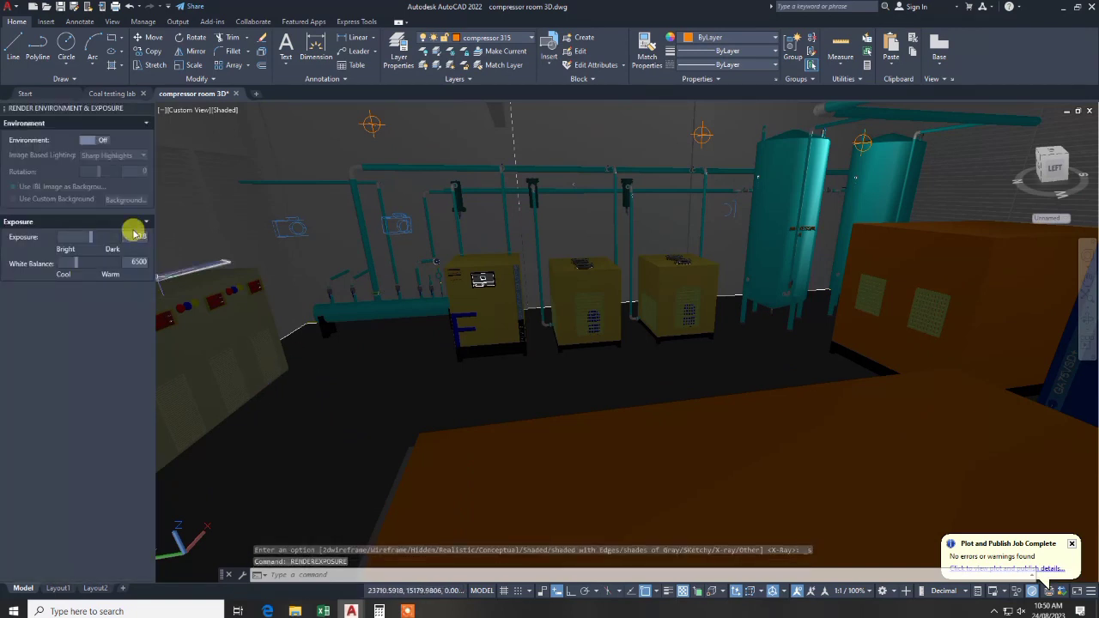
{"action": "left_click", "coordinate": [100, 141]}
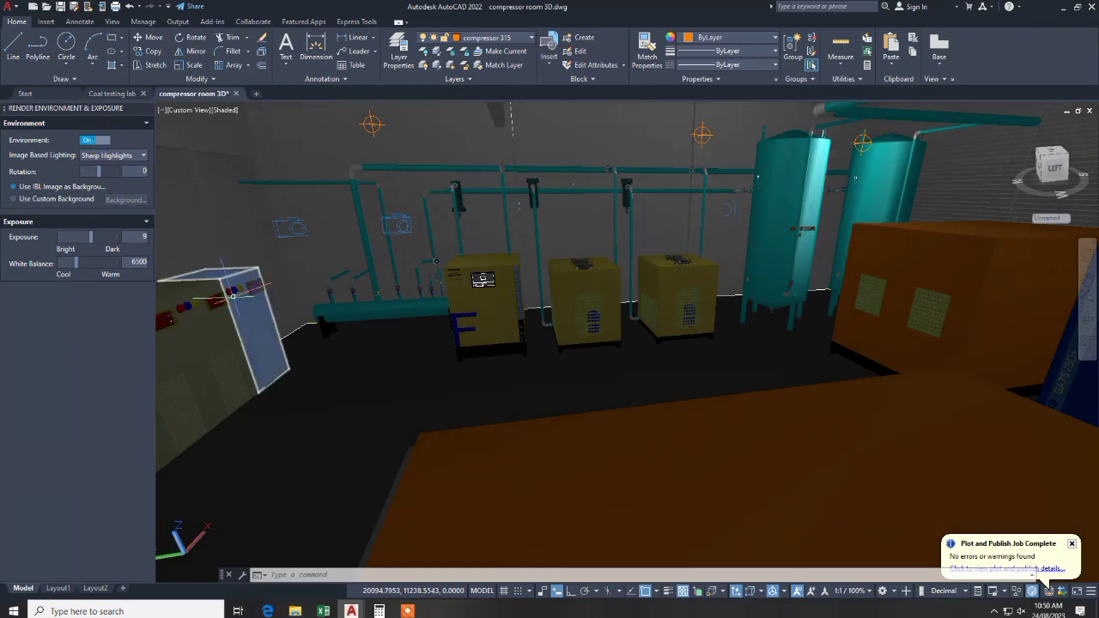
{"action": "type", "text": "REN"}
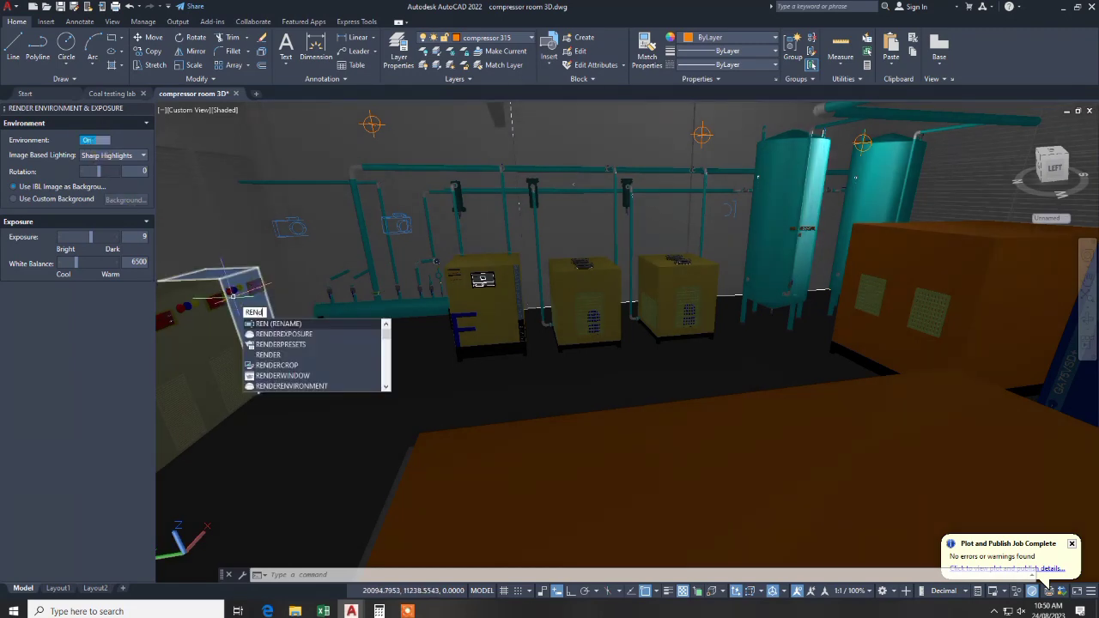
{"action": "type", "text": "D"}
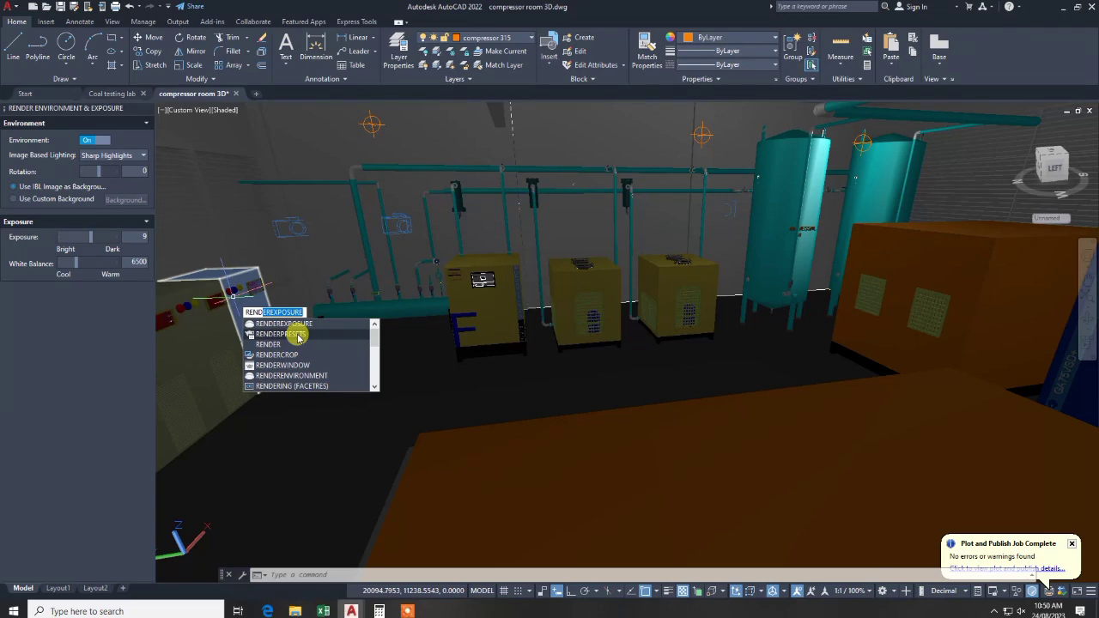
{"action": "mouse_move", "coordinate": [281, 343]}
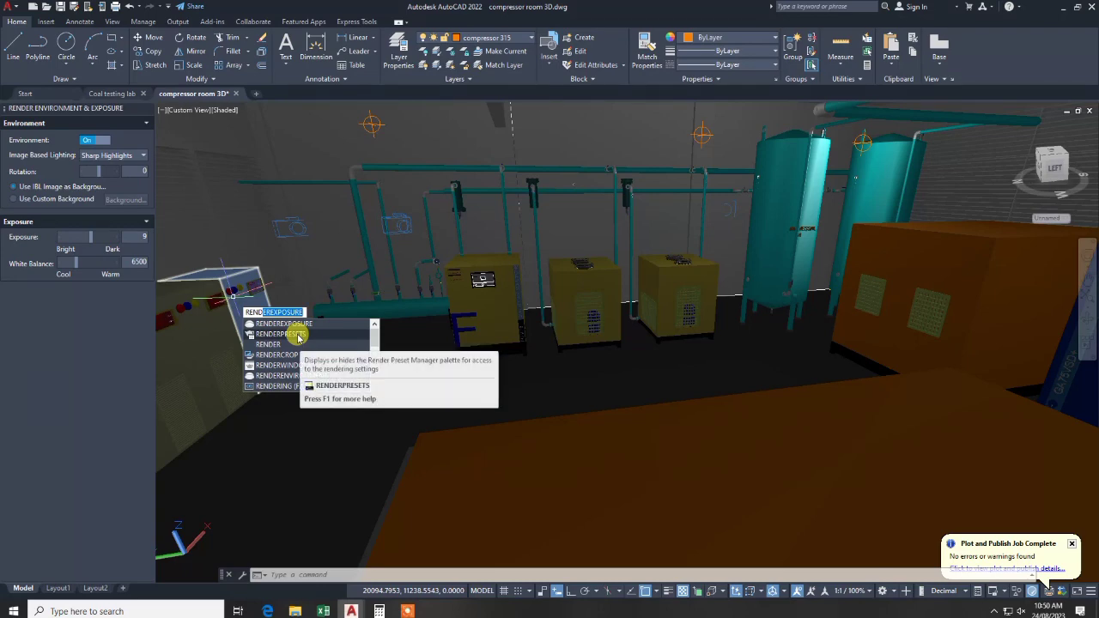
{"action": "left_click", "coordinate": [292, 334]}
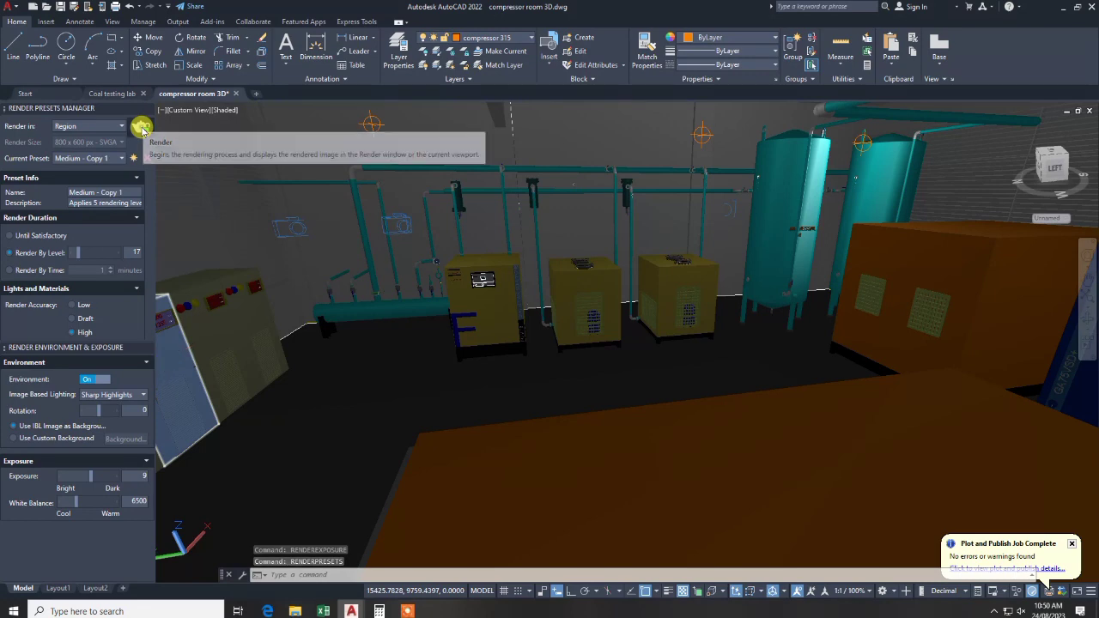
Set renders to output in a separate 800 x 600 Window and start rendering the view
{"action": "left_click", "coordinate": [141, 127]}
{"action": "left_click", "coordinate": [480, 322]}
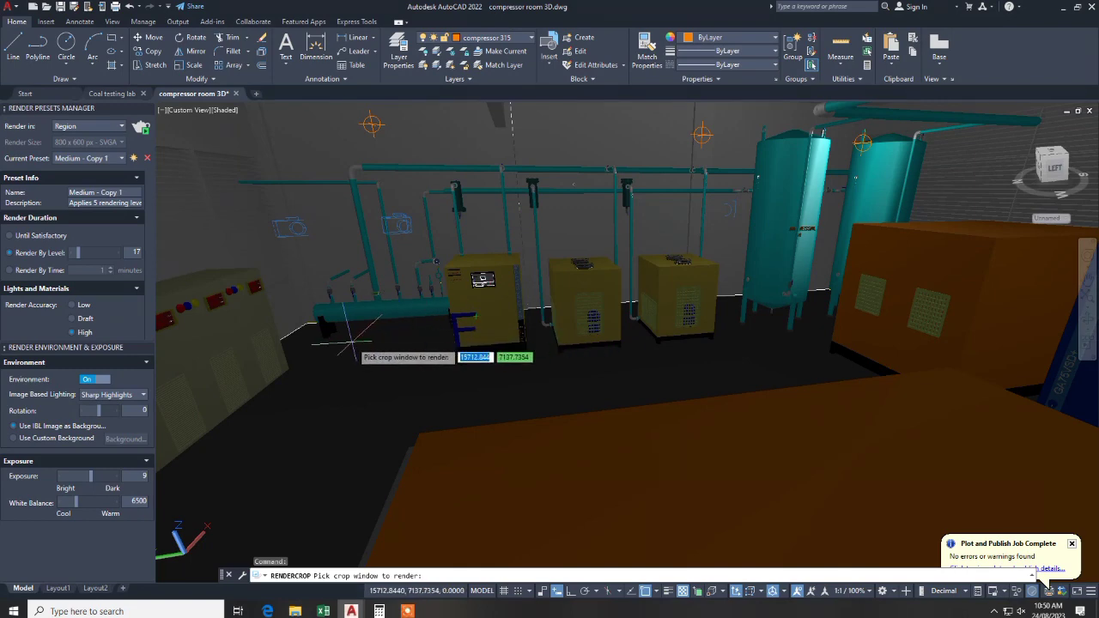
{"action": "key", "text": "Escape"}
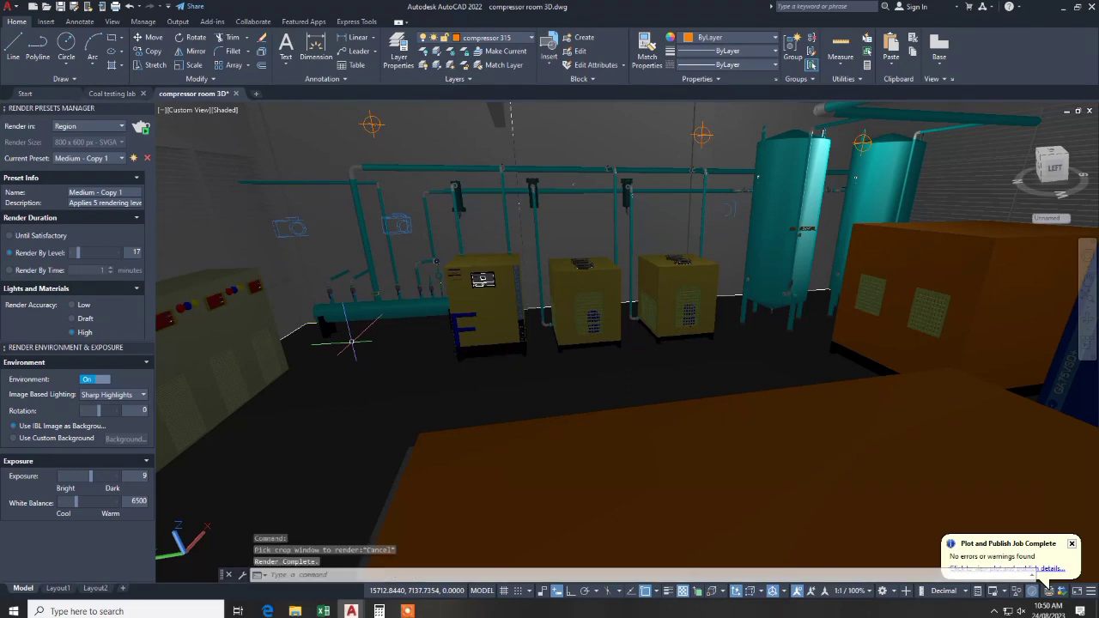
{"action": "left_click", "coordinate": [110, 127]}
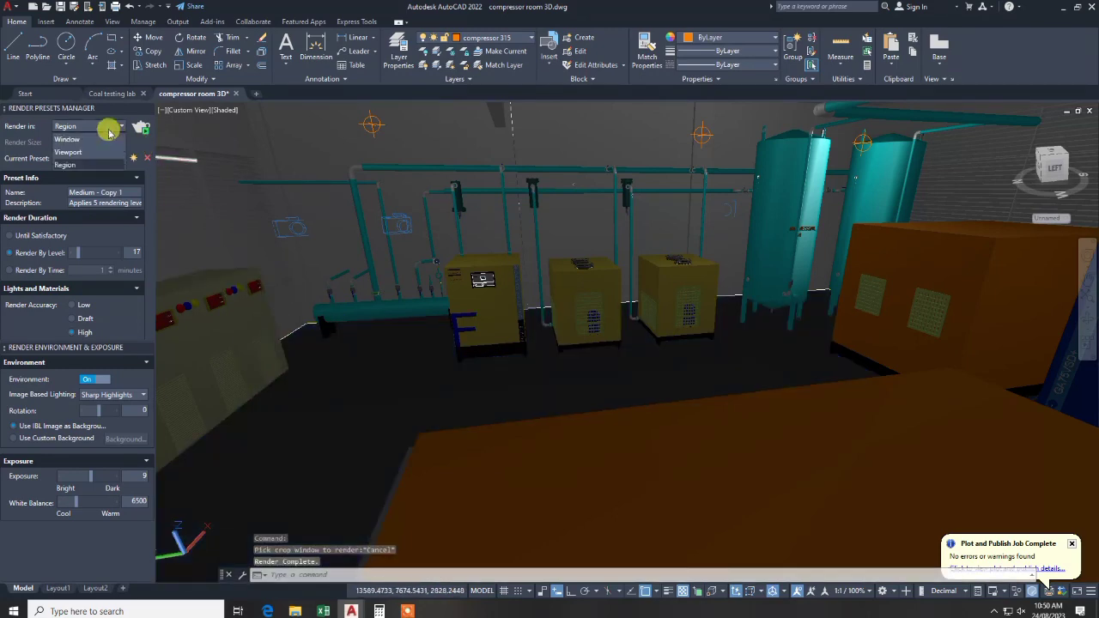
{"action": "left_click", "coordinate": [95, 138]}
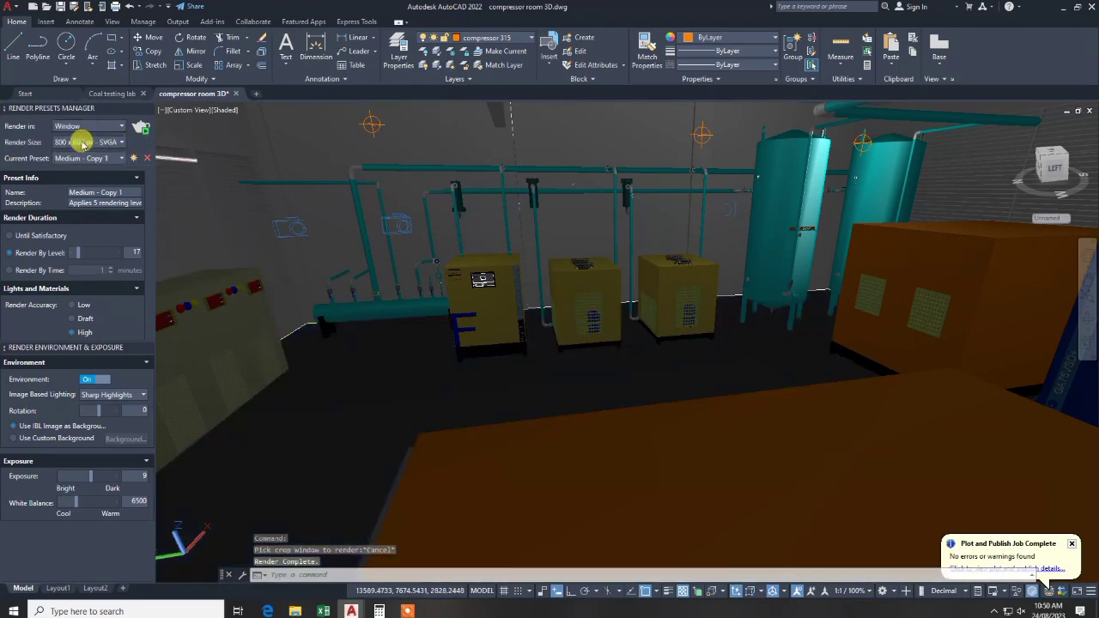
{"action": "left_click", "coordinate": [140, 127]}
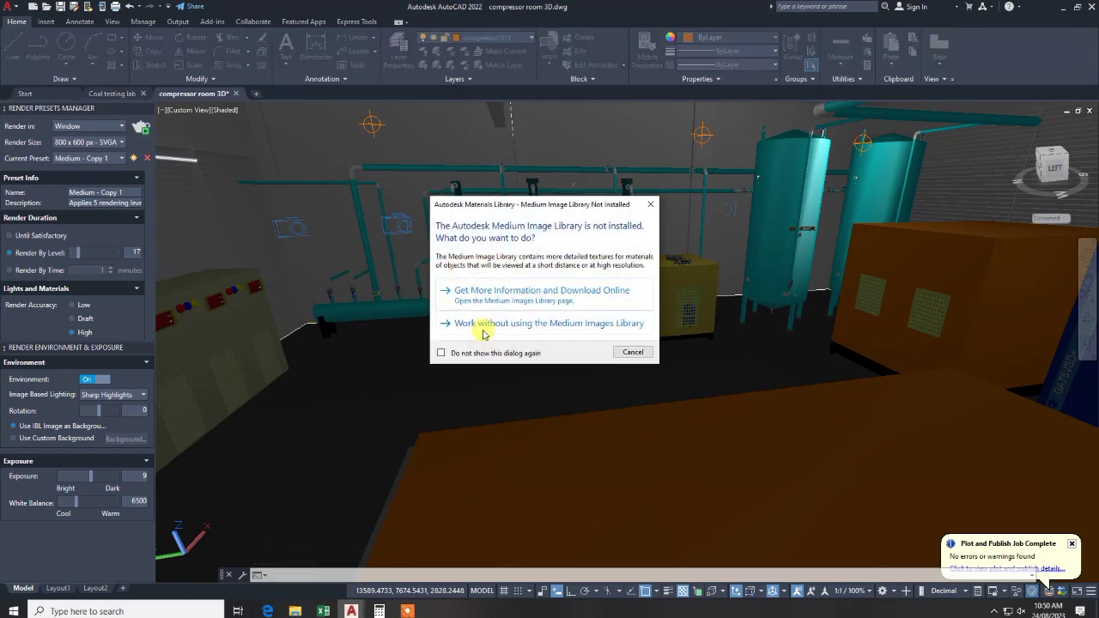
Render the view without the Medium Image Library
{"action": "left_click", "coordinate": [483, 324]}
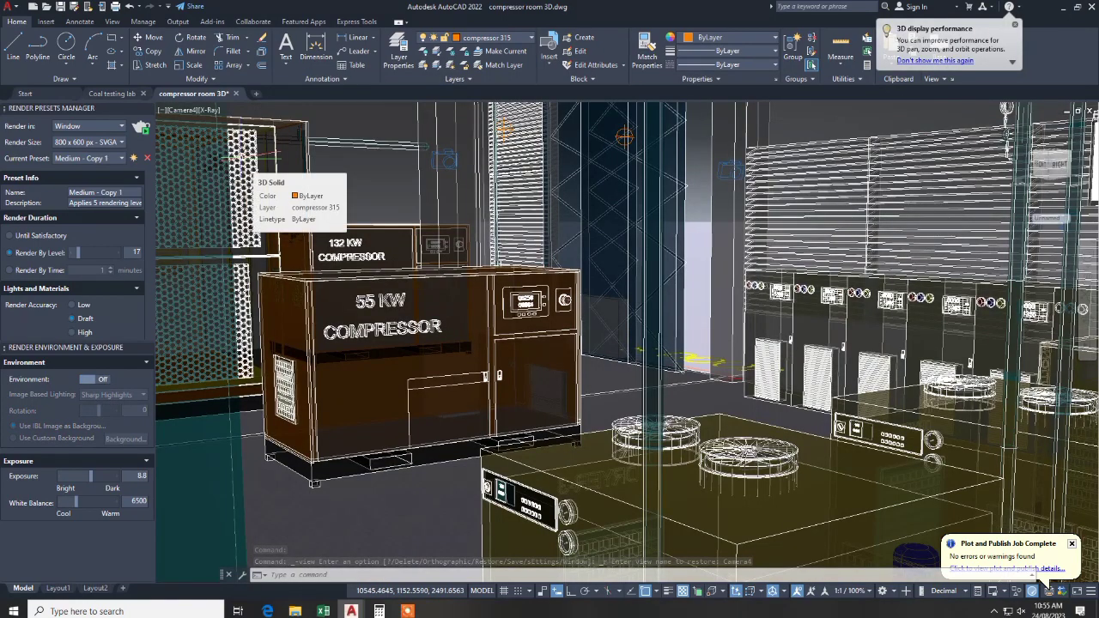
Switch the 55 KW compressor view from X-Ray to Shaded and set Environment to On
{"action": "left_click", "coordinate": [215, 112]}
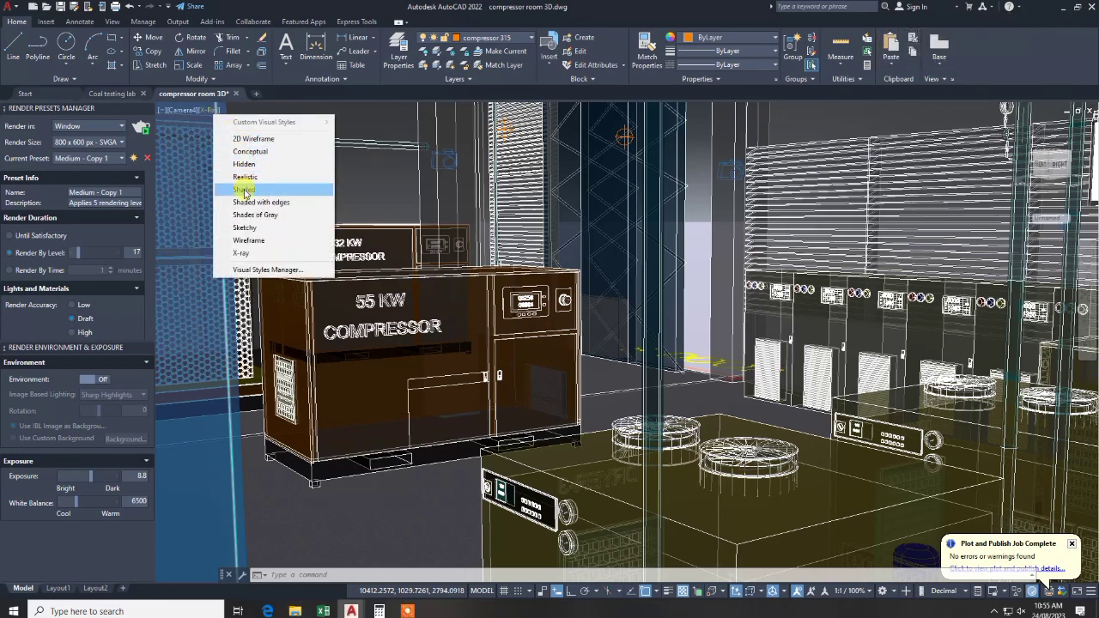
{"action": "left_click", "coordinate": [244, 190]}
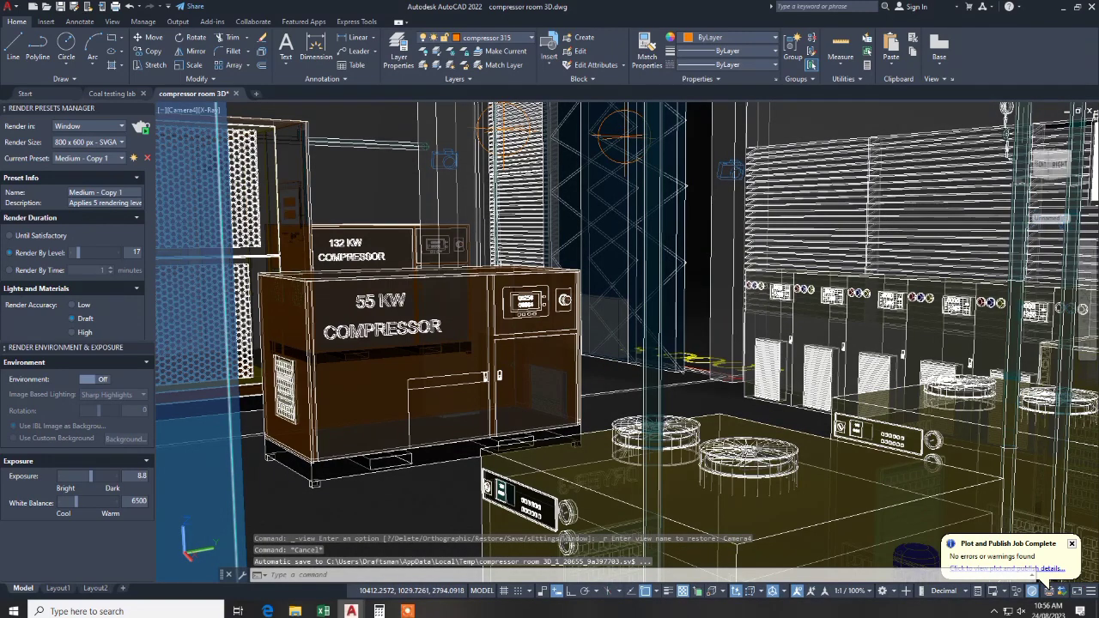
{"action": "left_click", "coordinate": [243, 187]}
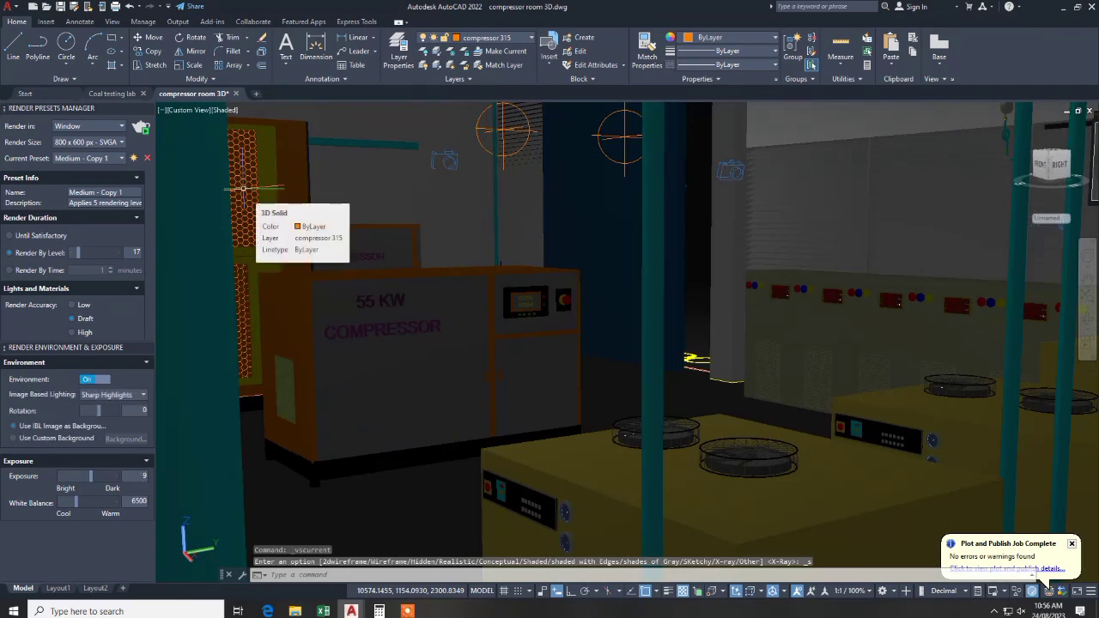
{"action": "left_click", "coordinate": [95, 379]}
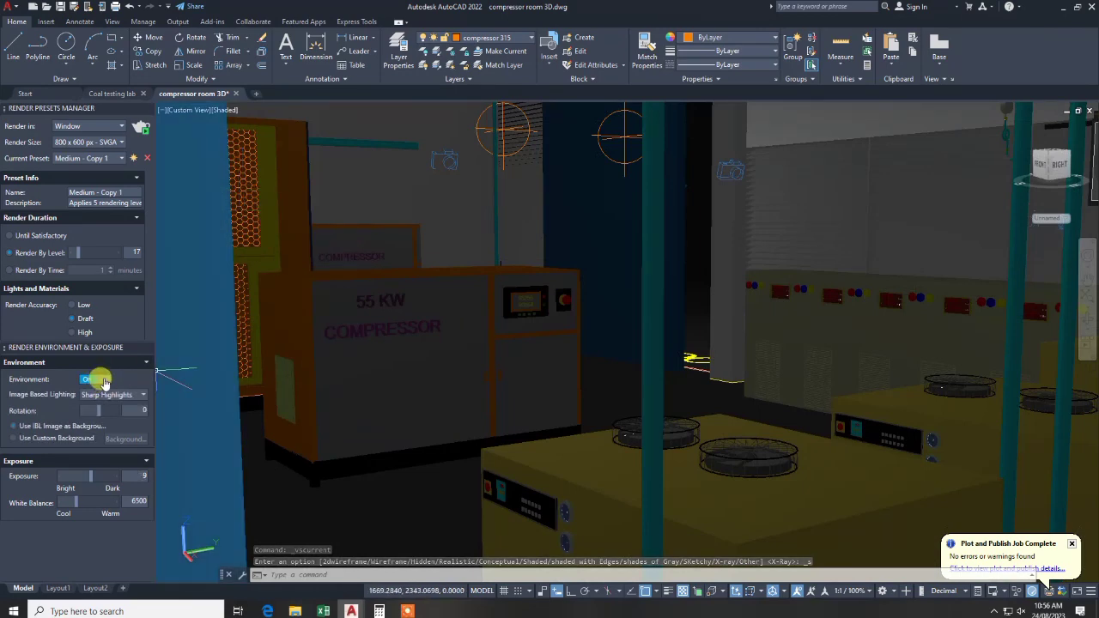
Render the 55 KW compressor view, working without the Medium Images Library
{"action": "left_click", "coordinate": [139, 125]}
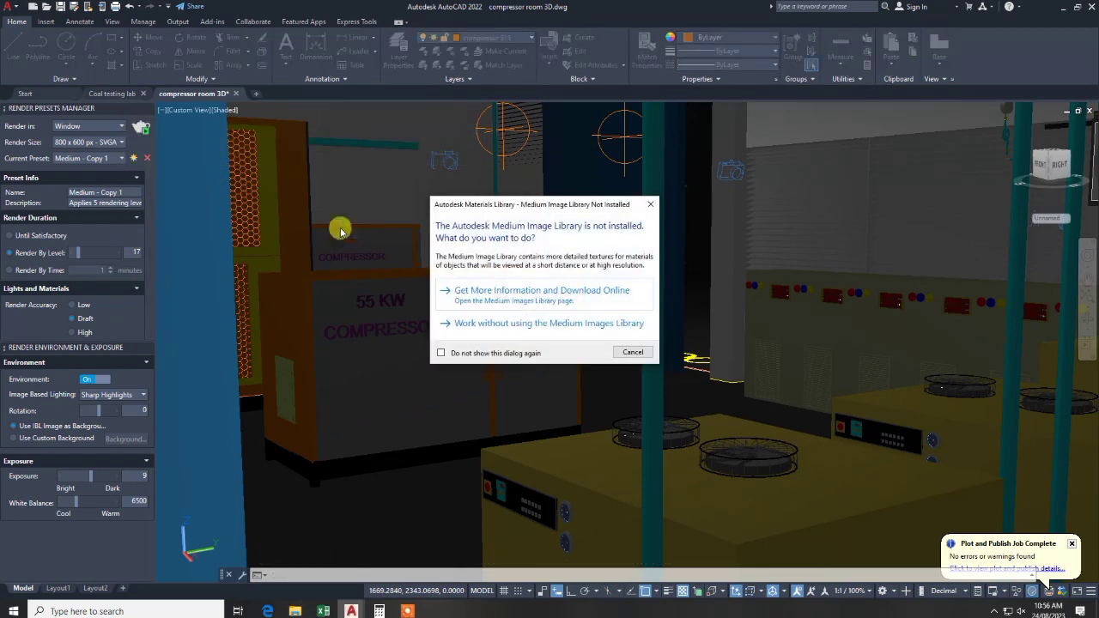
{"action": "left_click", "coordinate": [481, 324]}
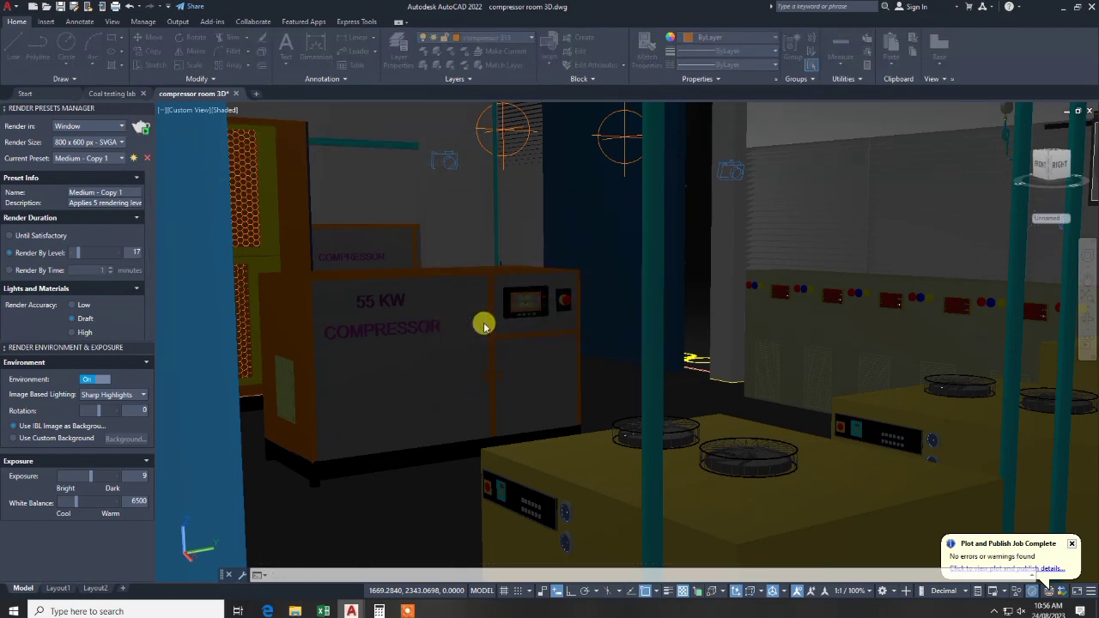